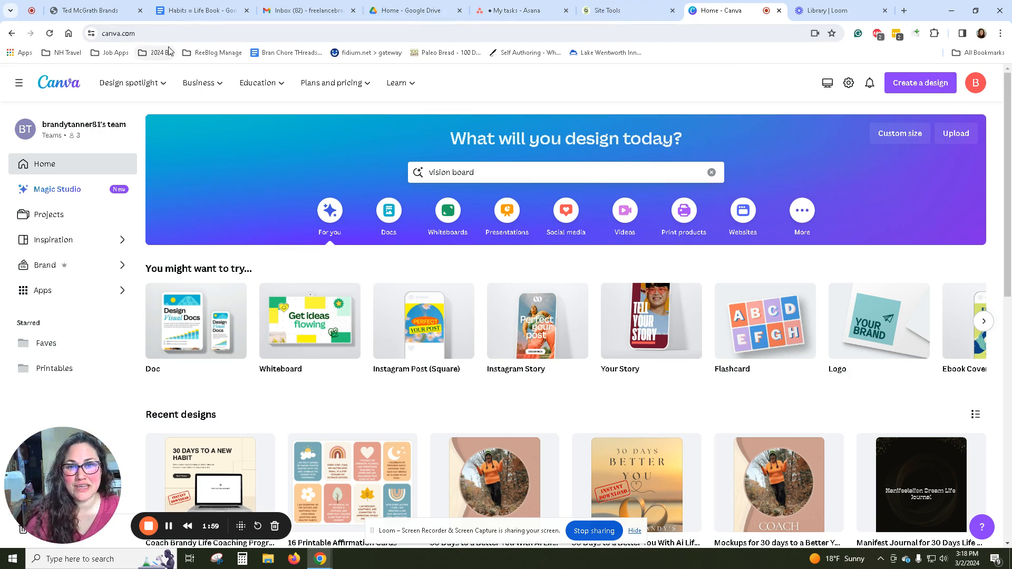
# Search the templates for "vision board".
pyautogui.tripleClick(514, 172)
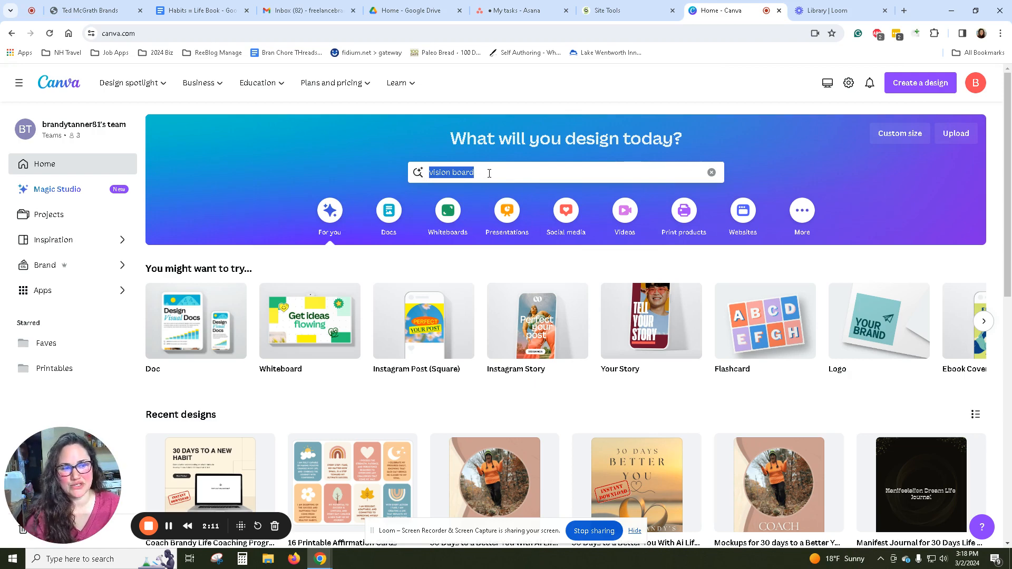
pyautogui.click(508, 174)
pyautogui.moveTo(508, 174); pyautogui.dragTo(411, 174)
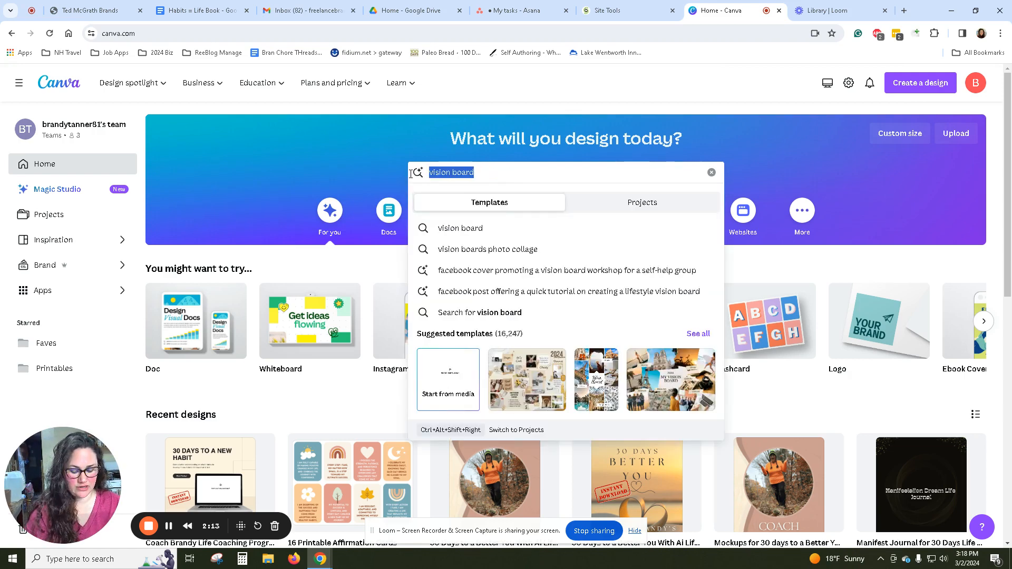
pyautogui.write('vision board')
pyautogui.press('Return')
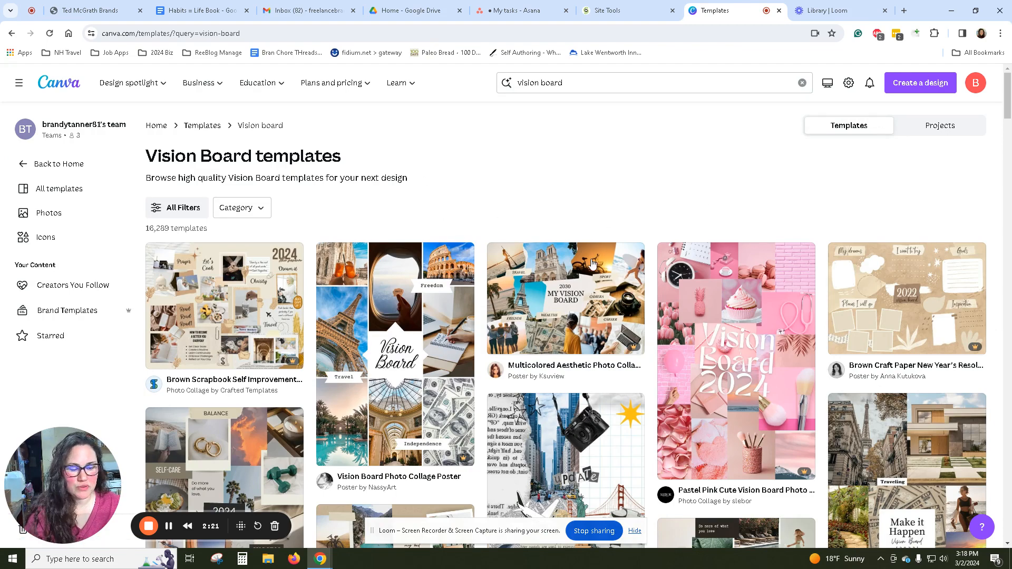
# Open the Vision Board Photo Collage Poster template for customization and hide the screen-sharing notice.
pyautogui.scroll(-3, 618, 254)
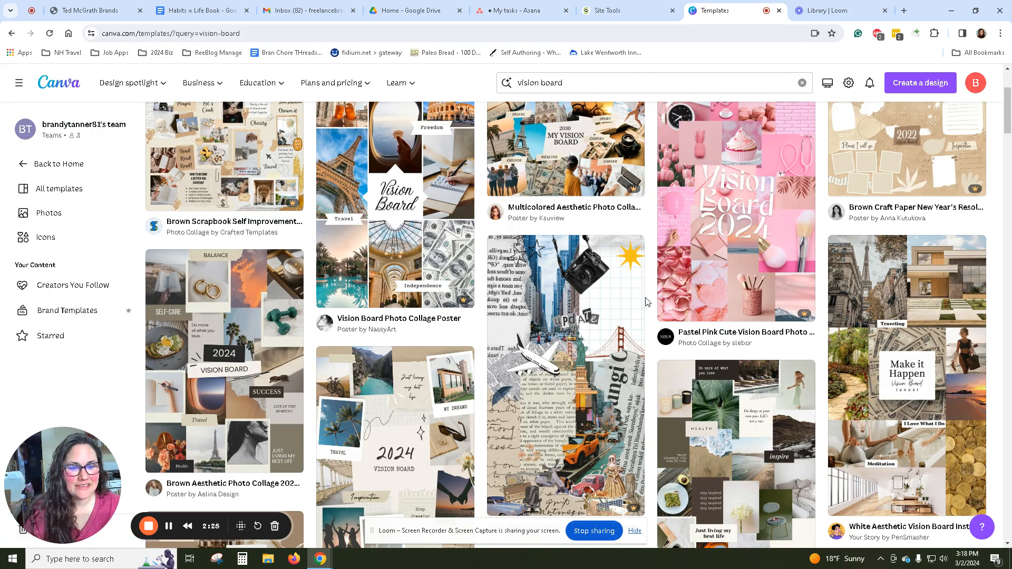
pyautogui.click(410, 199)
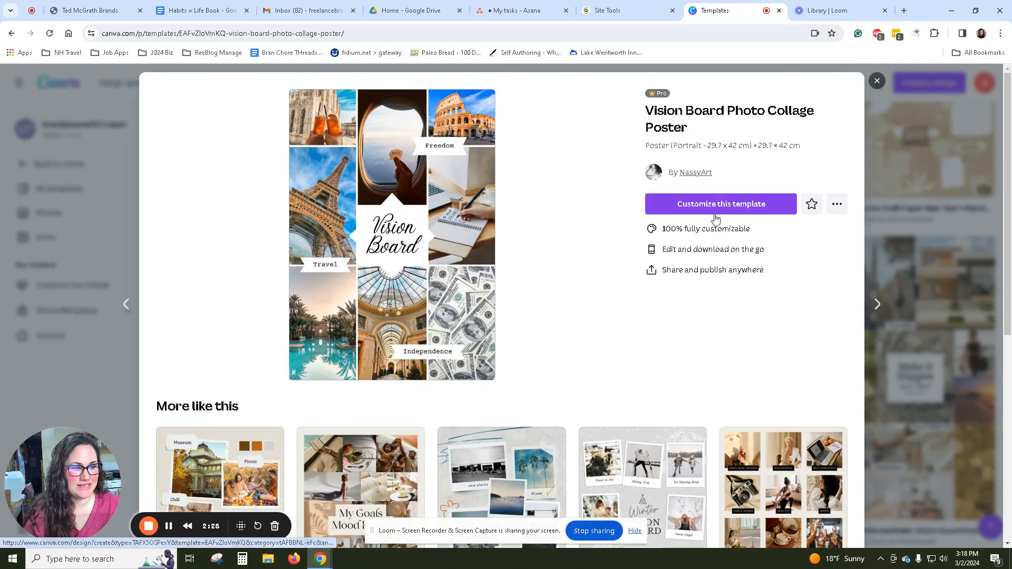
pyautogui.click(714, 202)
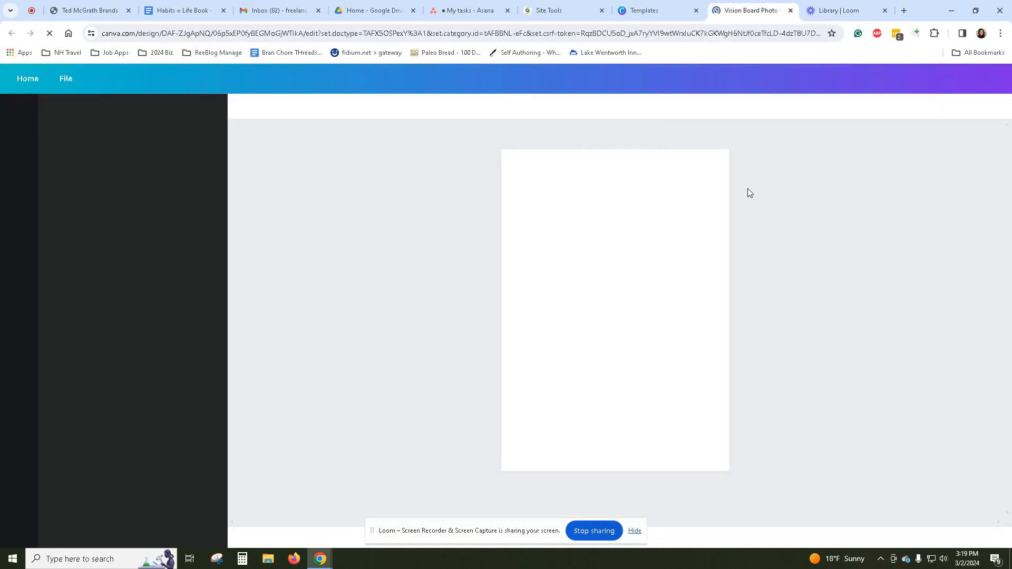
pyautogui.click(628, 4)
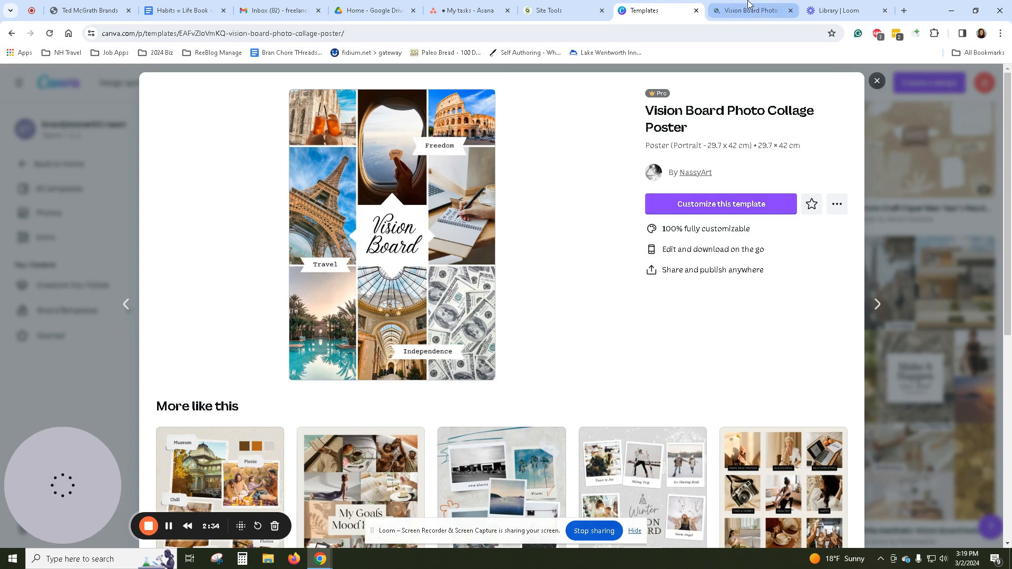
pyautogui.click(751, 11)
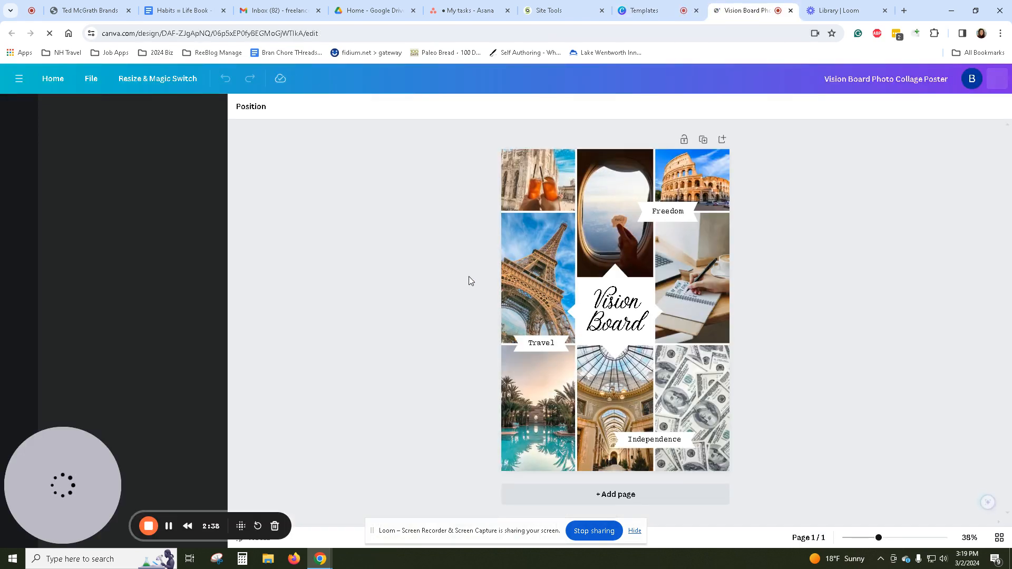
pyautogui.click(637, 532)
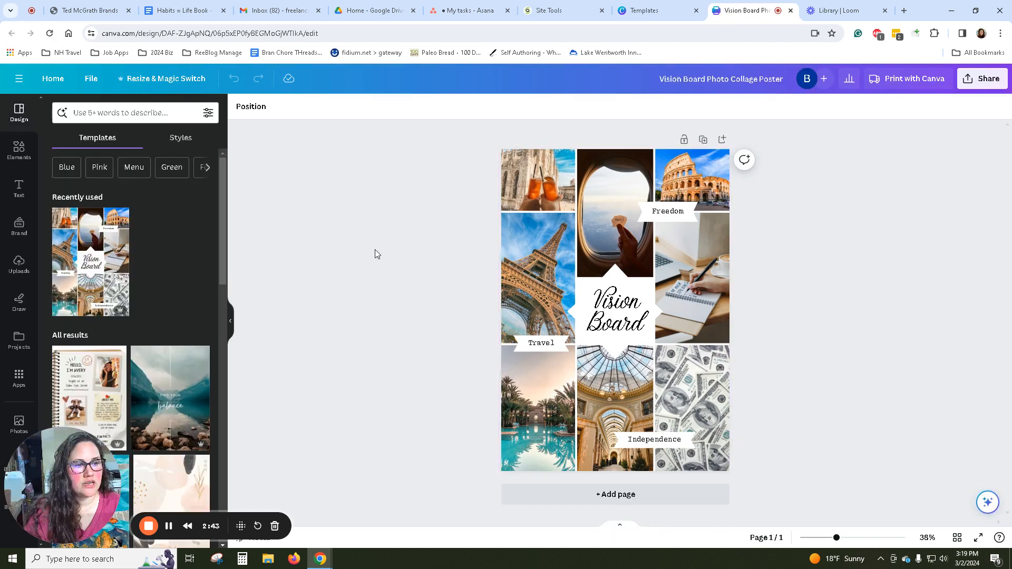
# Rename the design as "Vision Board Mockup 2024".
pyautogui.click(717, 80)
pyautogui.write('Vision Barod')
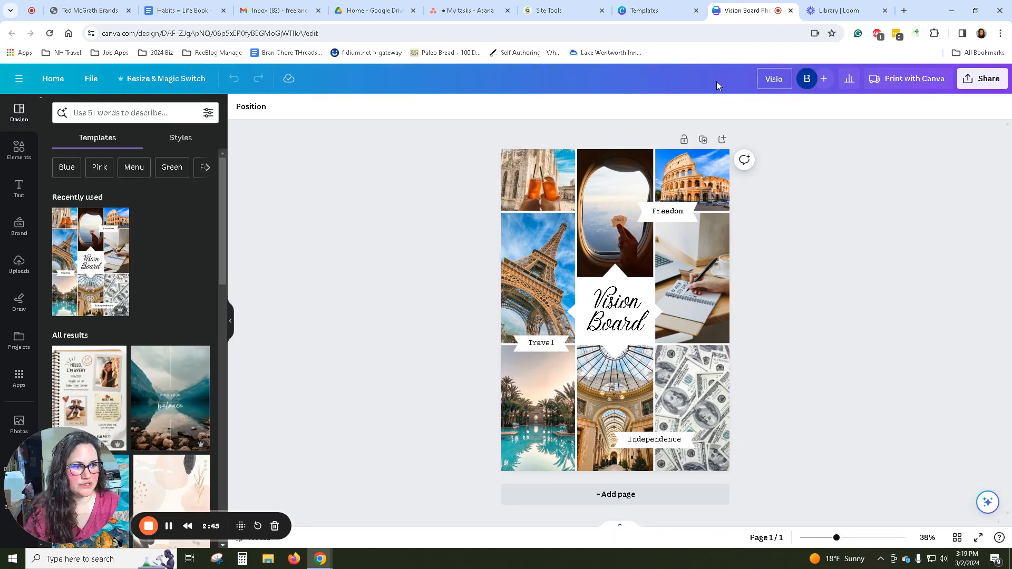
pyautogui.press('BackSpace')
pyautogui.press('BackSpace')
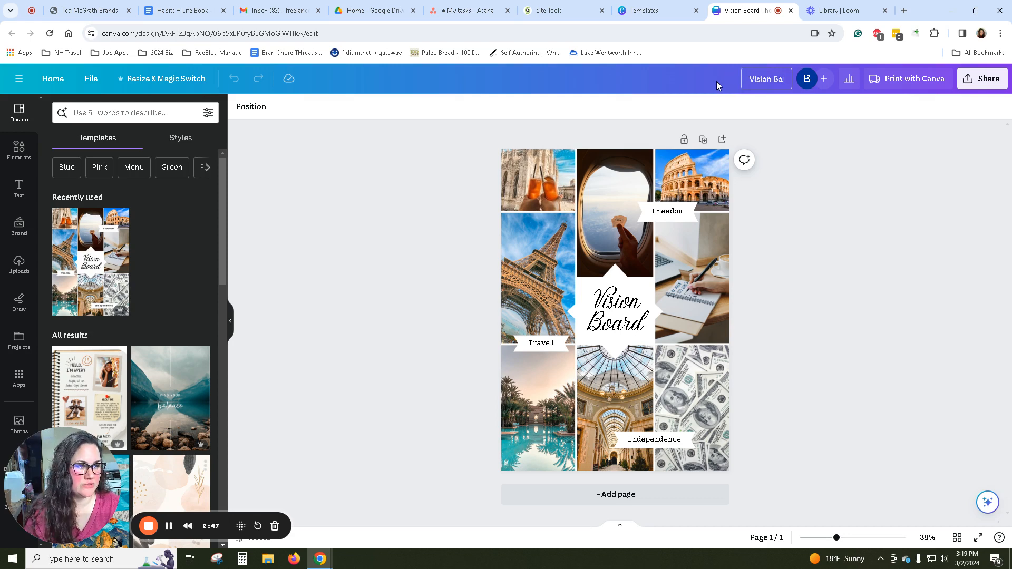
pyautogui.write('rd Moc')
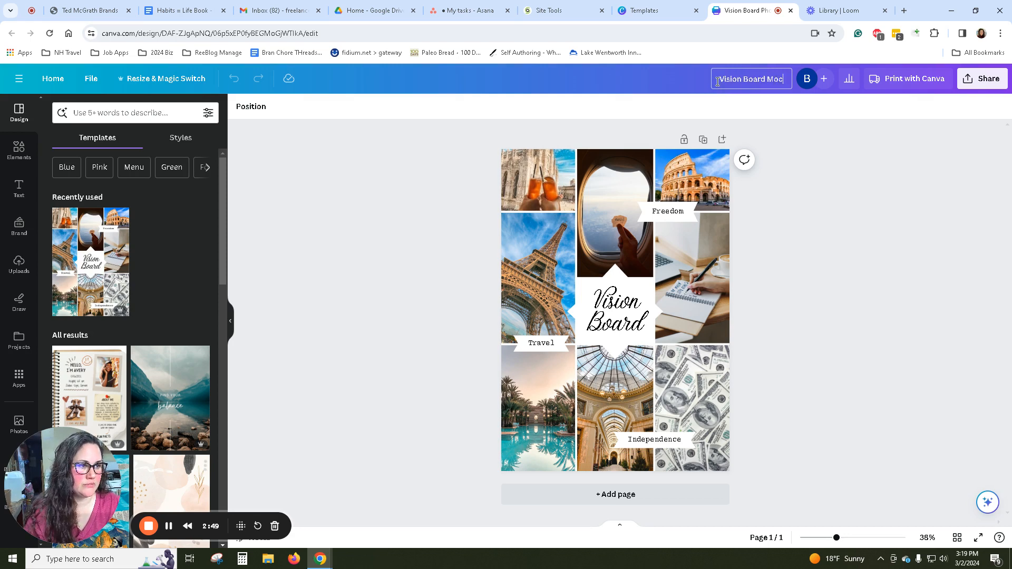
pyautogui.write('kup 2024')
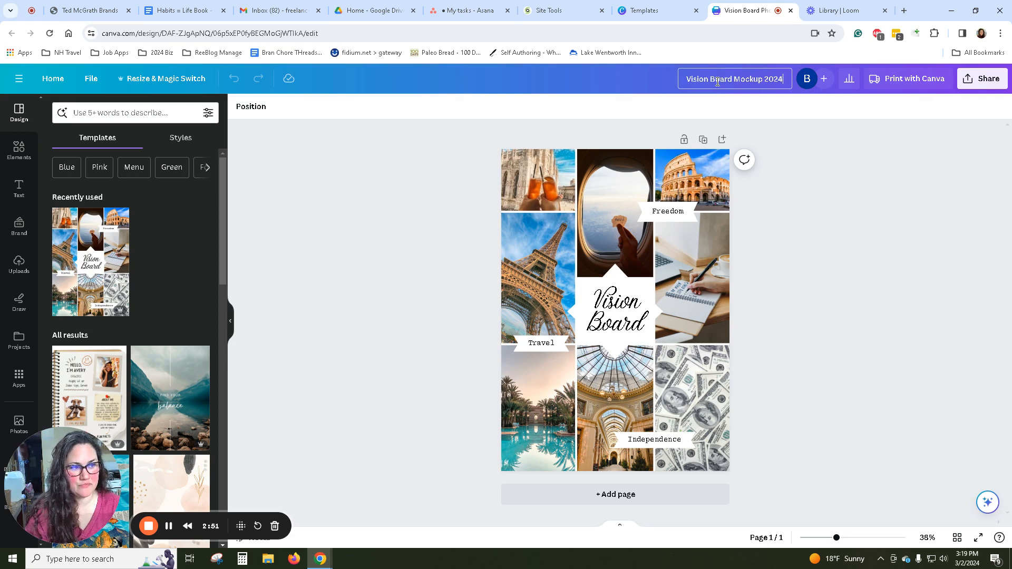
pyautogui.click(460, 276)
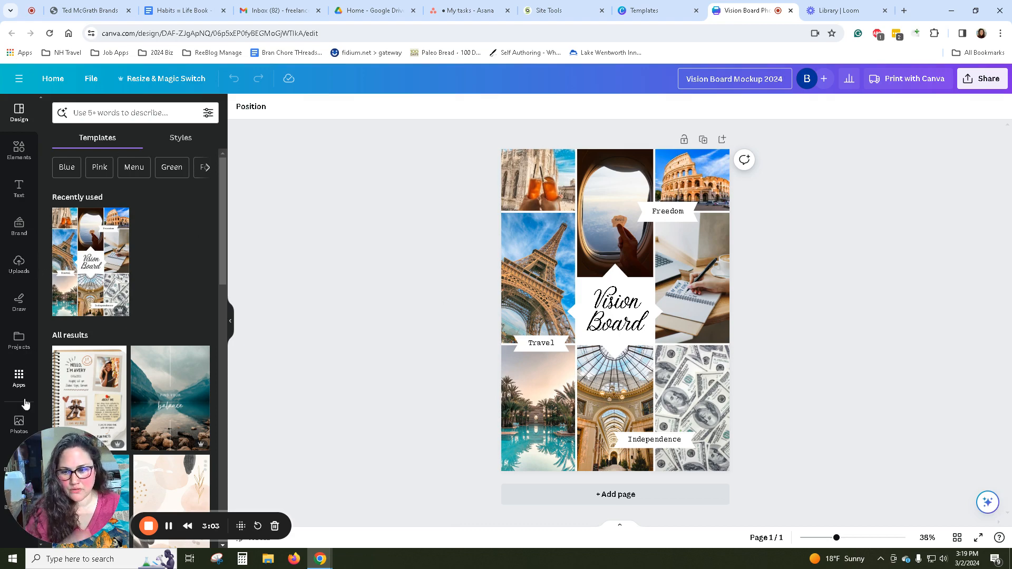
# Search the photos for "published author" and replace the collage's upper-left drinks photo with the SELF PUBLISH letter-tile picture.
pyautogui.click(23, 421)
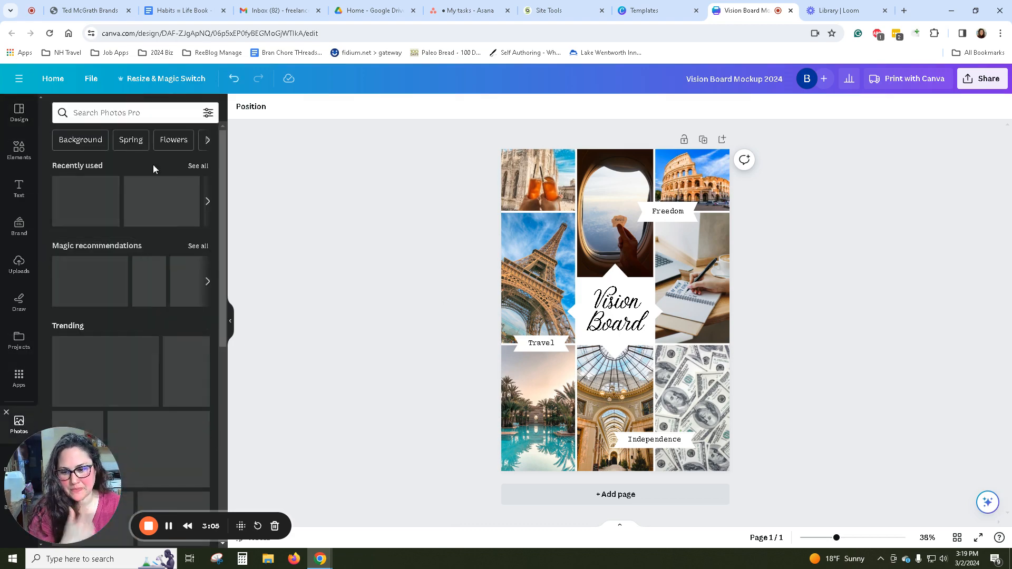
pyautogui.click(131, 112)
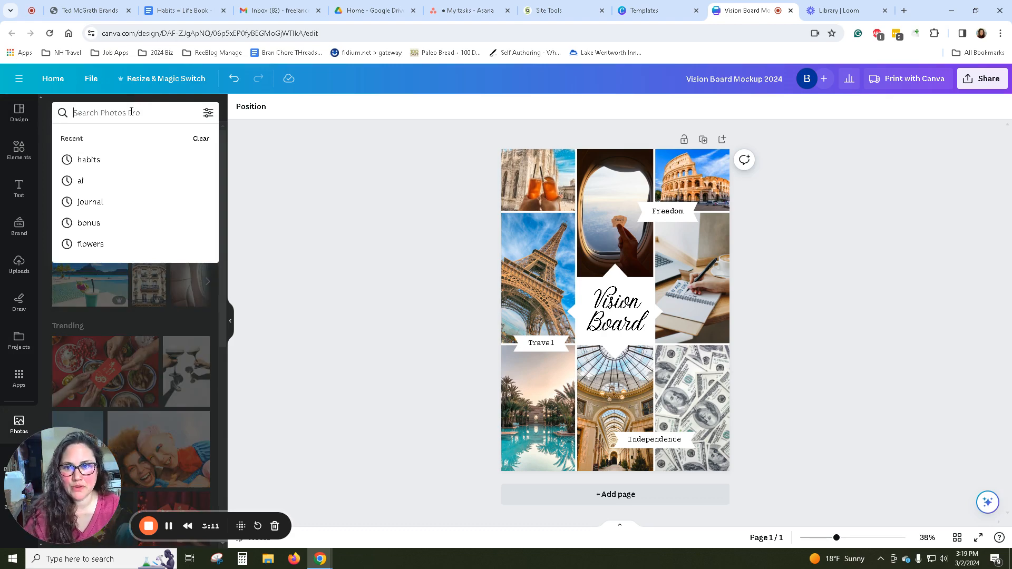
pyautogui.write('published')
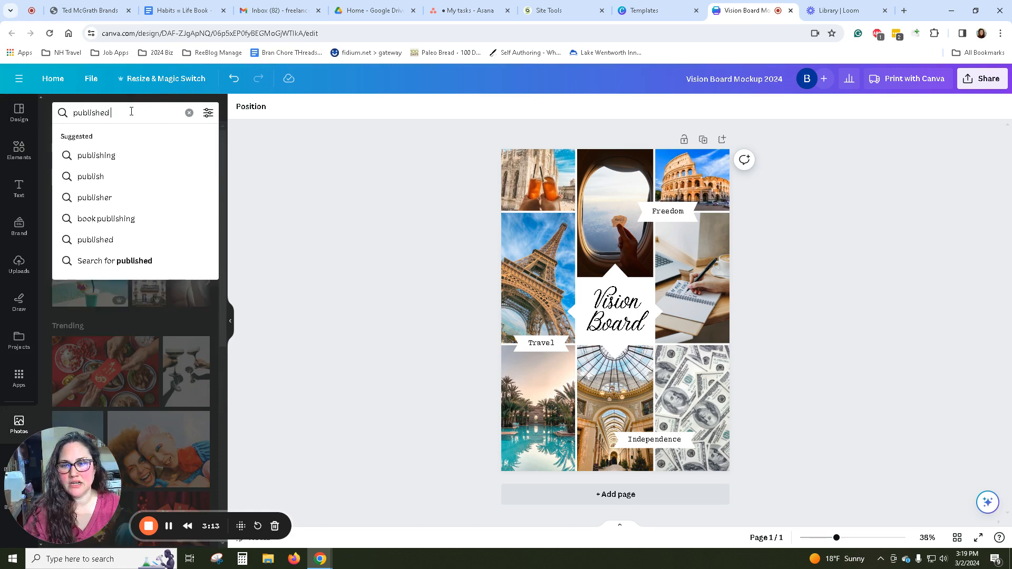
pyautogui.write(' author')
pyautogui.press('Return')
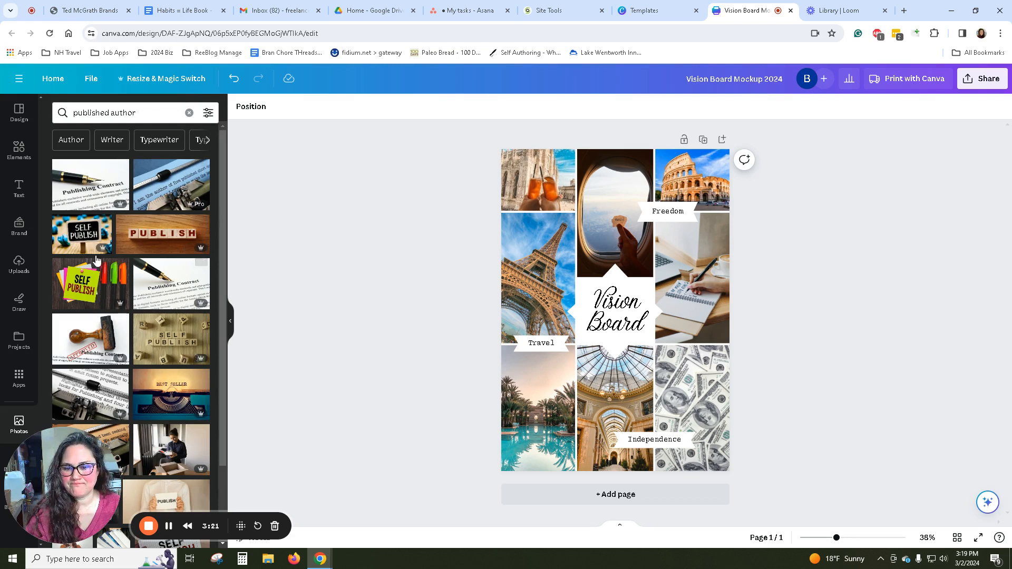
pyautogui.moveTo(171, 340); pyautogui.dragTo(534, 196)
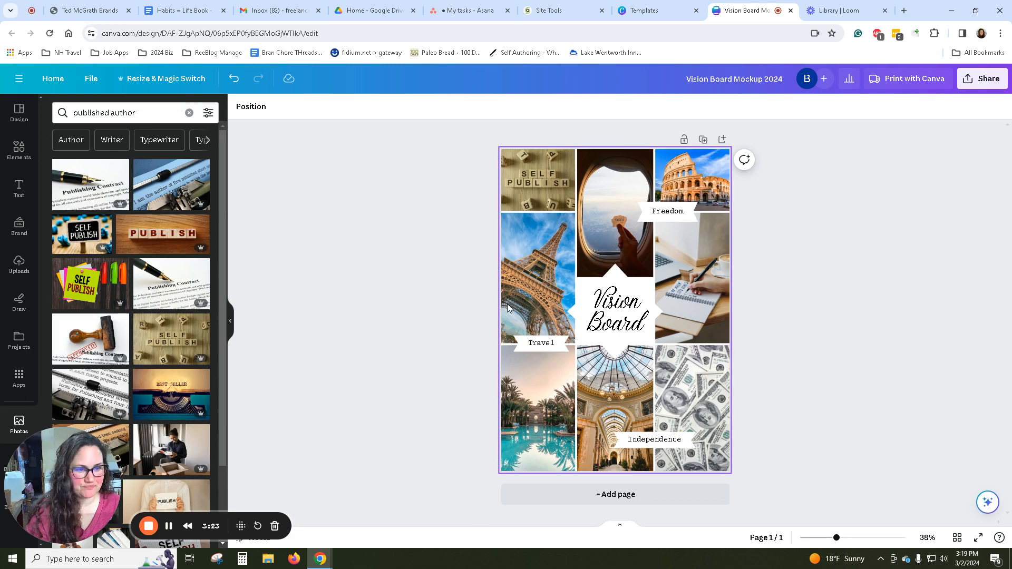
# Search the photo library for "netherlands".
pyautogui.tripleClick(139, 109)
pyautogui.write('n')
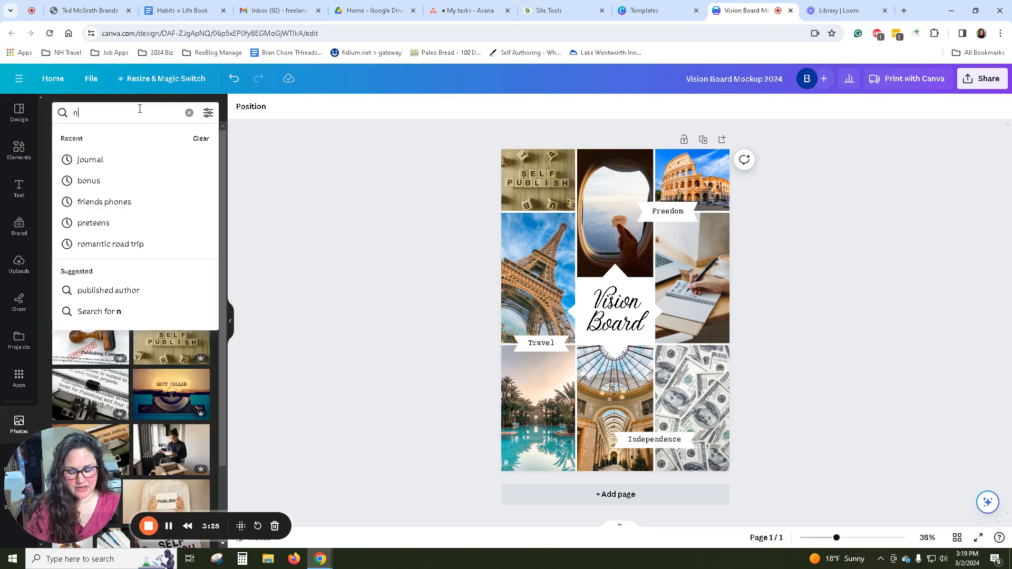
pyautogui.write('etherlands')
pyautogui.press('Return')
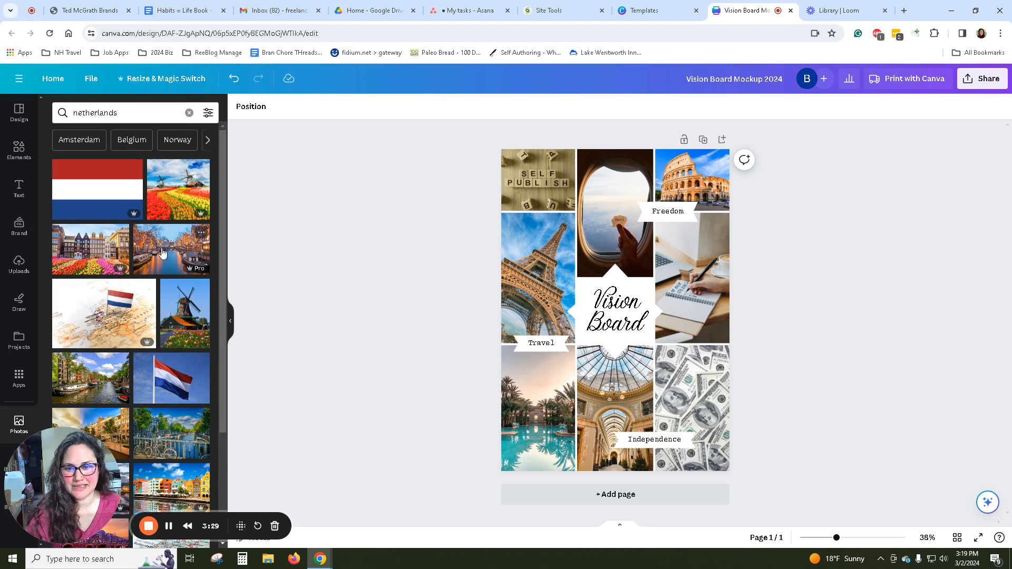
# Try the evening canal photo and the Dutch flag map photo in the Eiffel Tower frame above the Travel label.
pyautogui.moveTo(158, 252); pyautogui.dragTo(485, 282)
pyautogui.moveTo(510, 282); pyautogui.dragTo(510, 283)
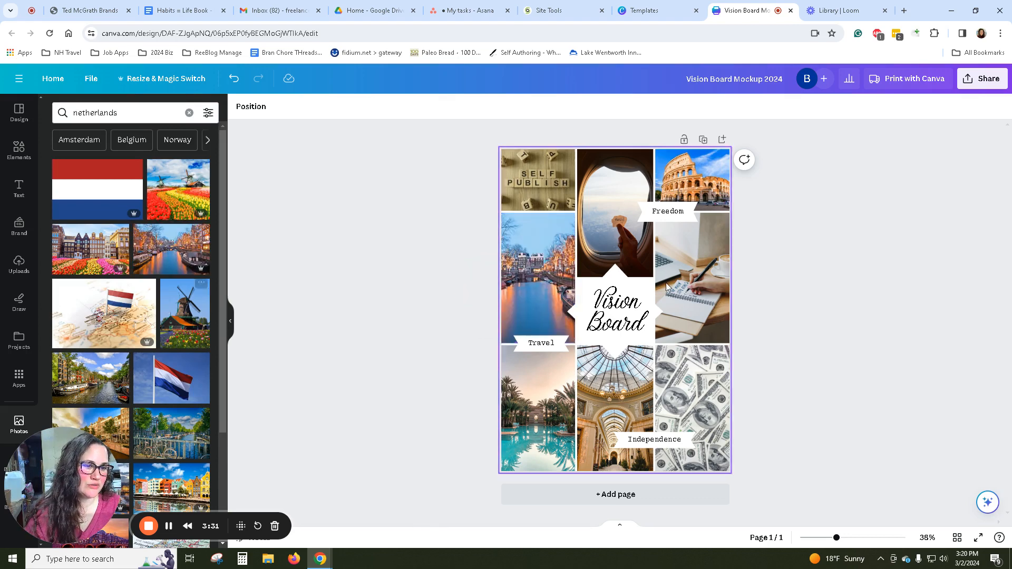
pyautogui.moveTo(126, 336); pyautogui.dragTo(538, 278)
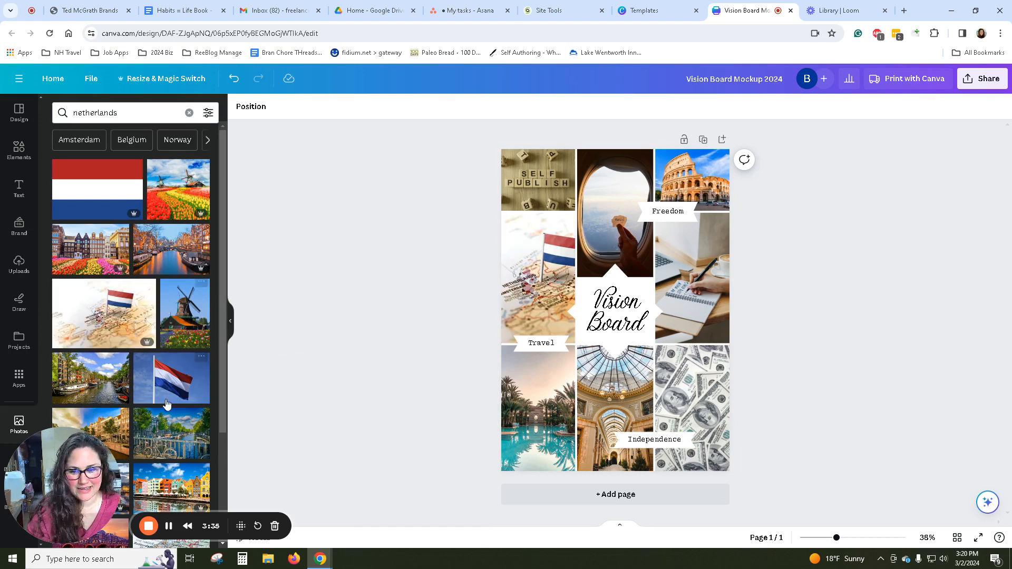
# Fill the frame above the Travel label with the photo of colorful waterfront houses.
pyautogui.scroll(-1, 202, 246)
pyautogui.scroll(-2, 202, 246)
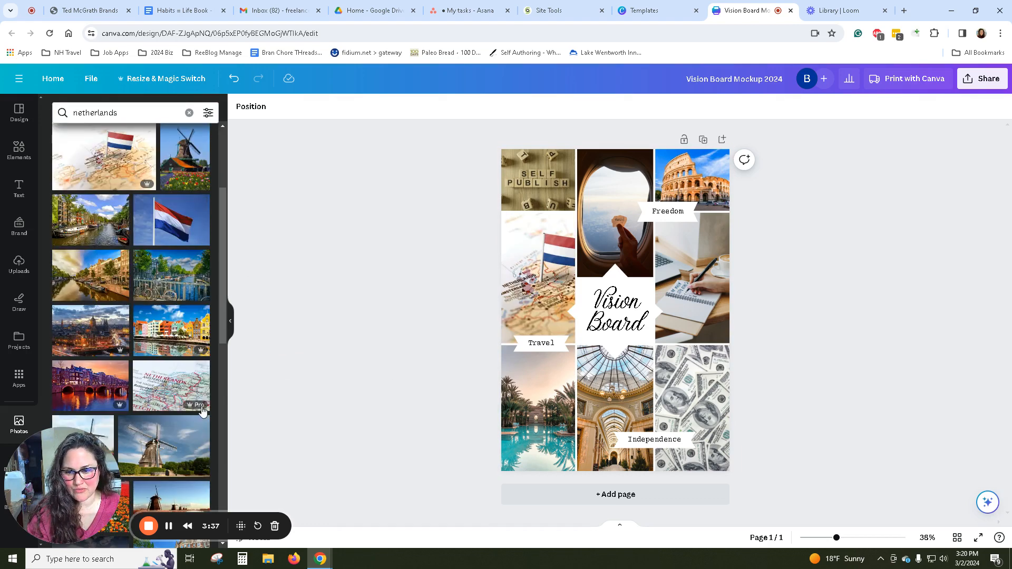
pyautogui.moveTo(172, 331); pyautogui.dragTo(510, 269)
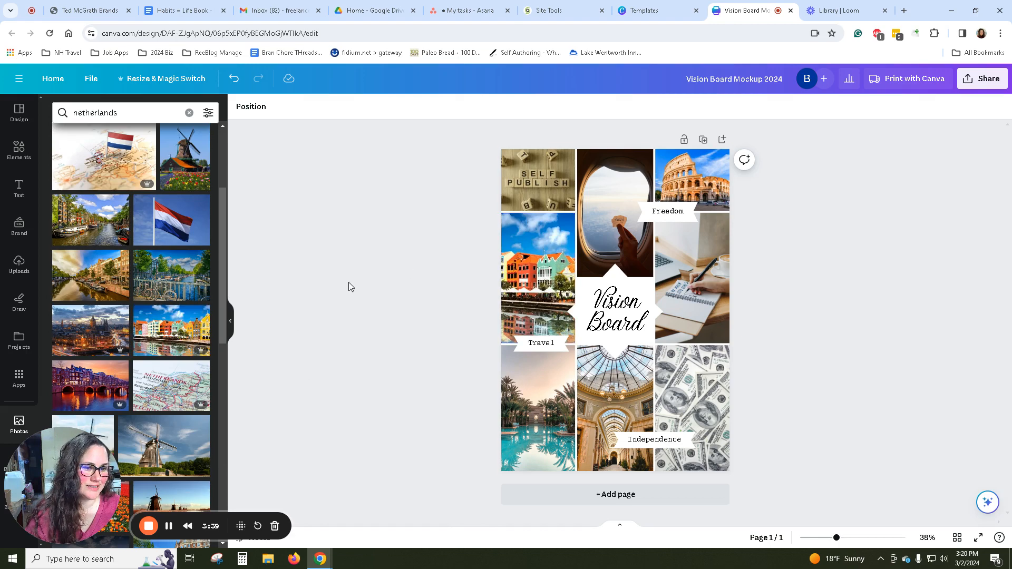
# Search the photo library for "puppy".
pyautogui.scroll(3, 135, 193)
pyautogui.click(125, 111)
pyautogui.press('Return')
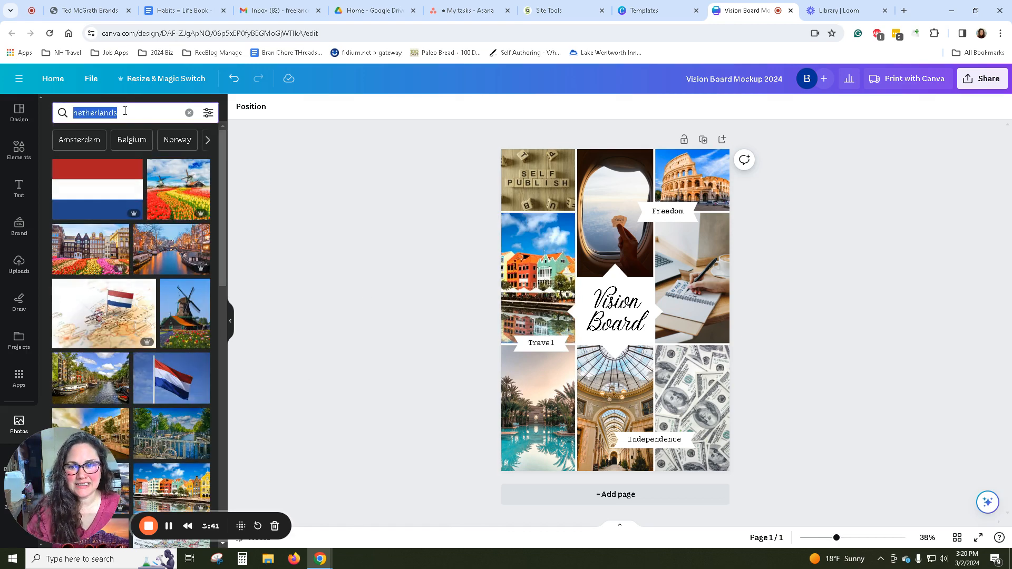
pyautogui.write('puppy')
pyautogui.press('Return')
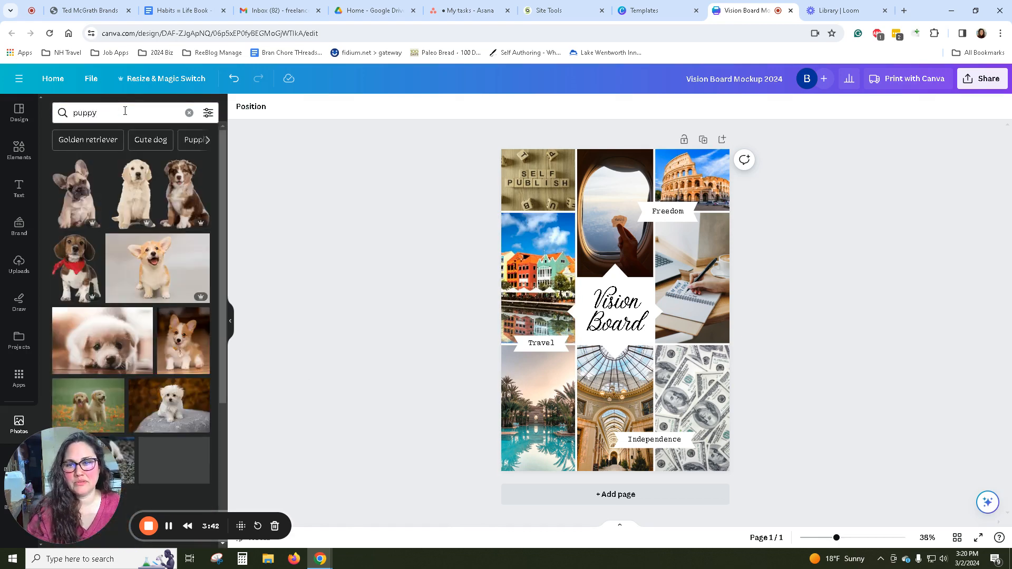
# Search the photos for "pug" and replace the palm-tree pool picture below the Travel label with the pink-background pug photo.
pyautogui.click(125, 112)
pyautogui.press('Return')
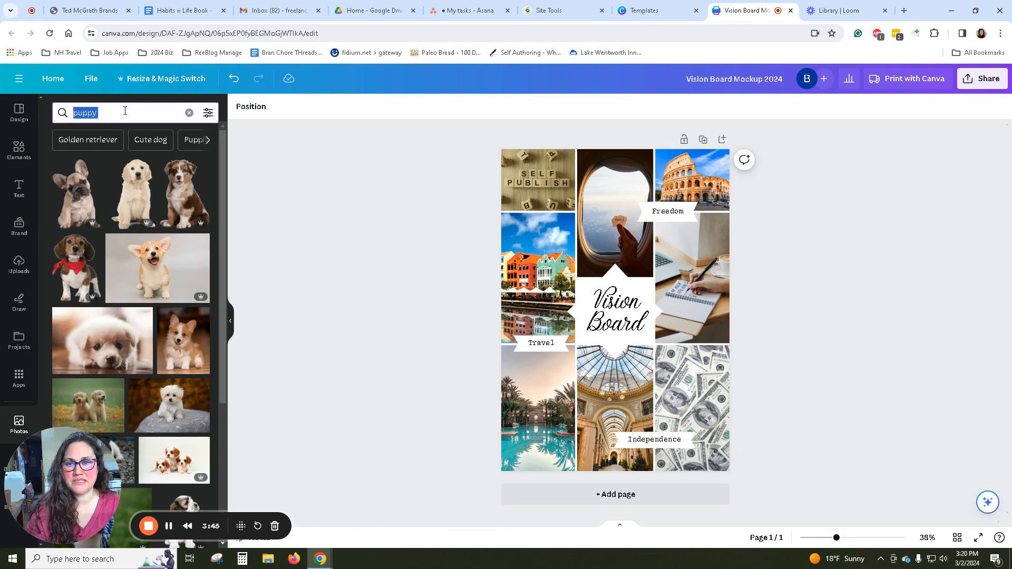
pyautogui.write('golden')
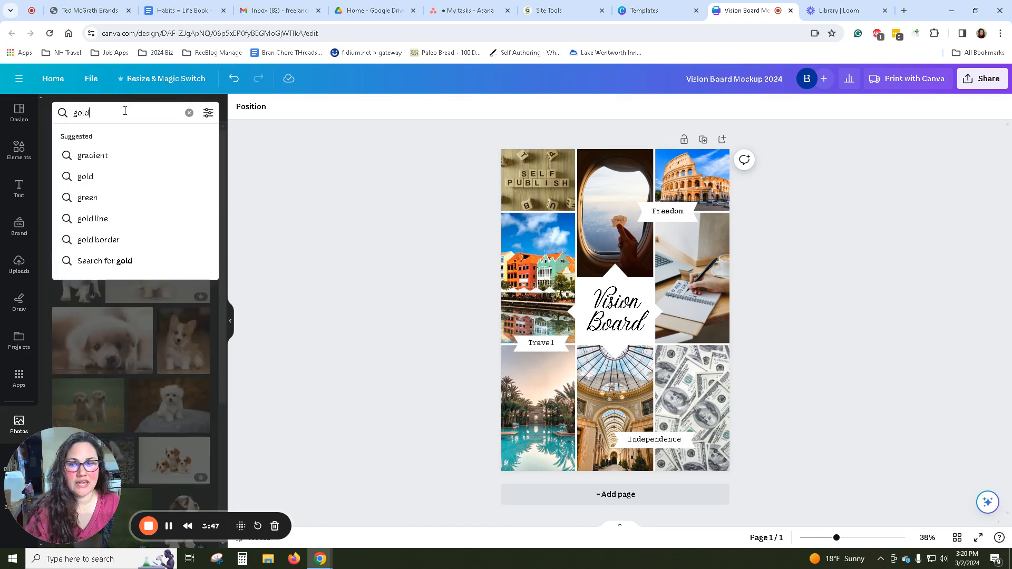
pyautogui.press('BackSpace')
pyautogui.press('BackSpace')
pyautogui.press('BackSpace')
pyautogui.press('BackSpace')
pyautogui.press('BackSpace')
pyautogui.press('BackSpace')
pyautogui.write('pug')
pyautogui.press('Return')
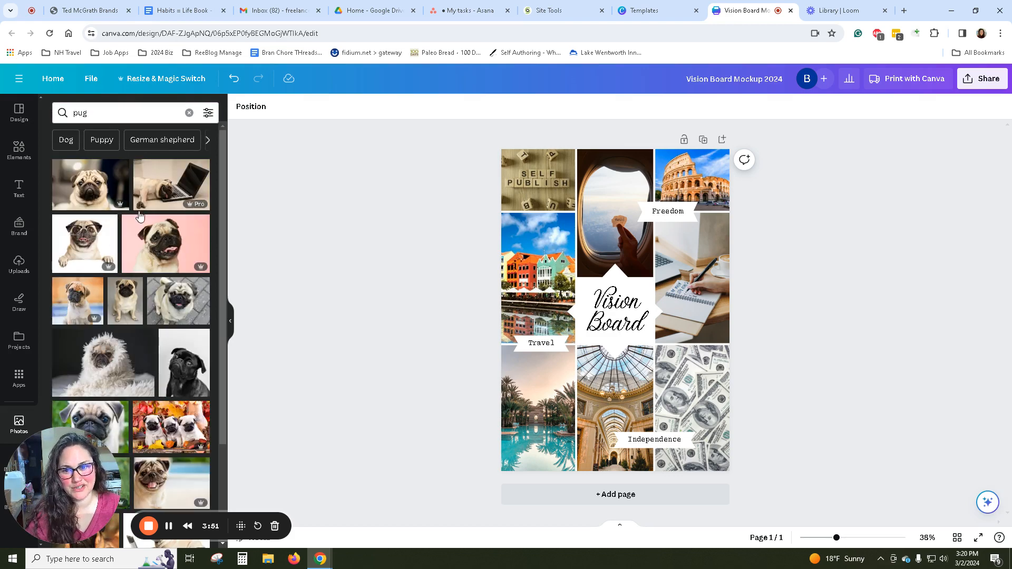
pyautogui.moveTo(157, 232); pyautogui.dragTo(575, 411)
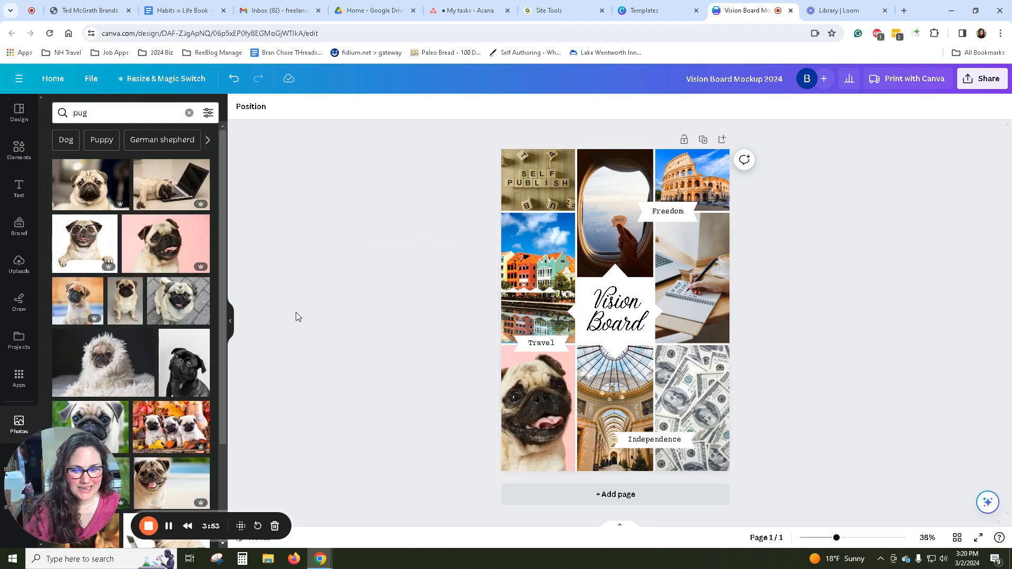
# Search the photo library for "travel".
pyautogui.click(122, 113)
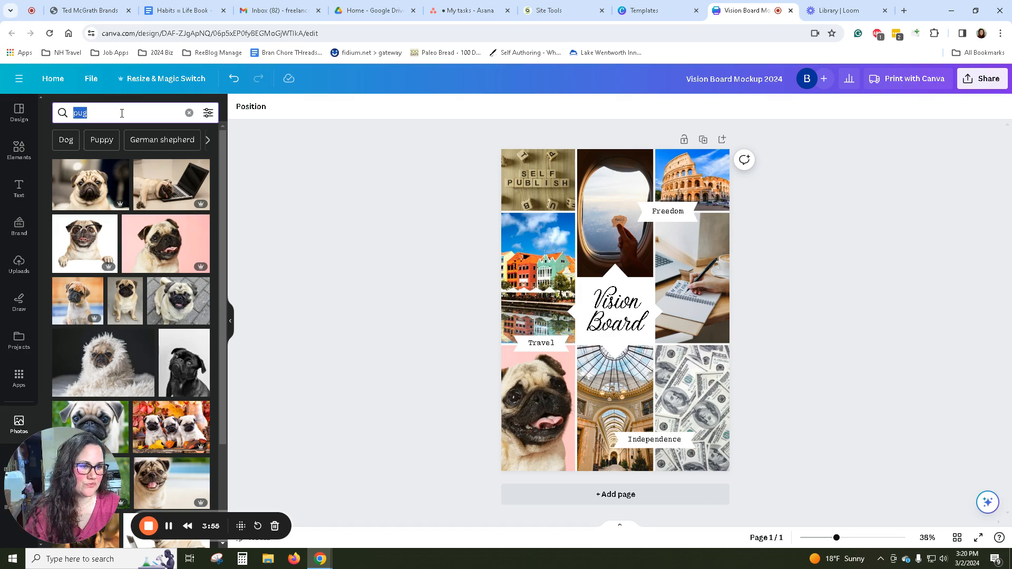
pyautogui.write('travel')
pyautogui.press('Return')
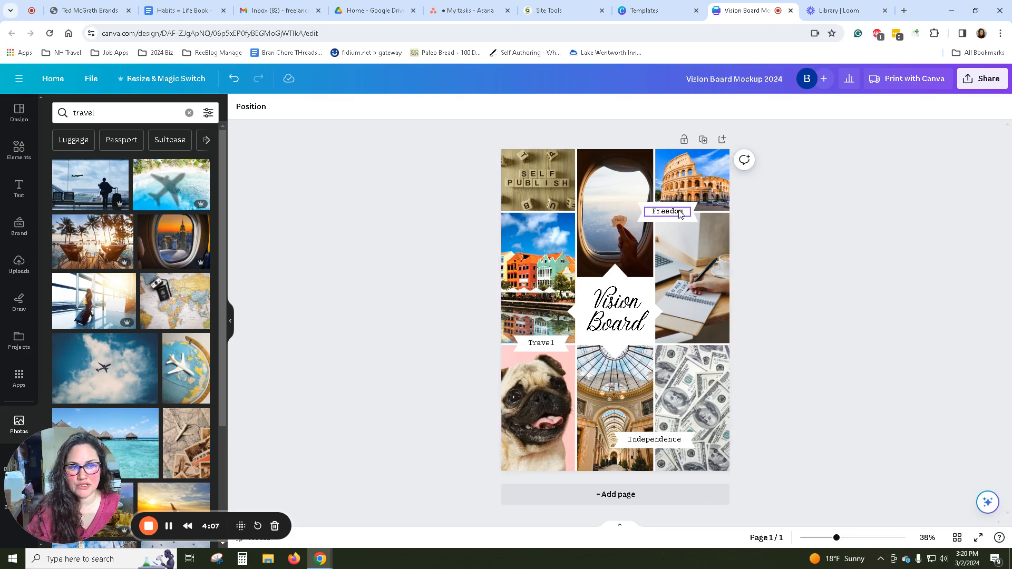
# Search the photo library for "millionaire".
pyautogui.click(109, 115)
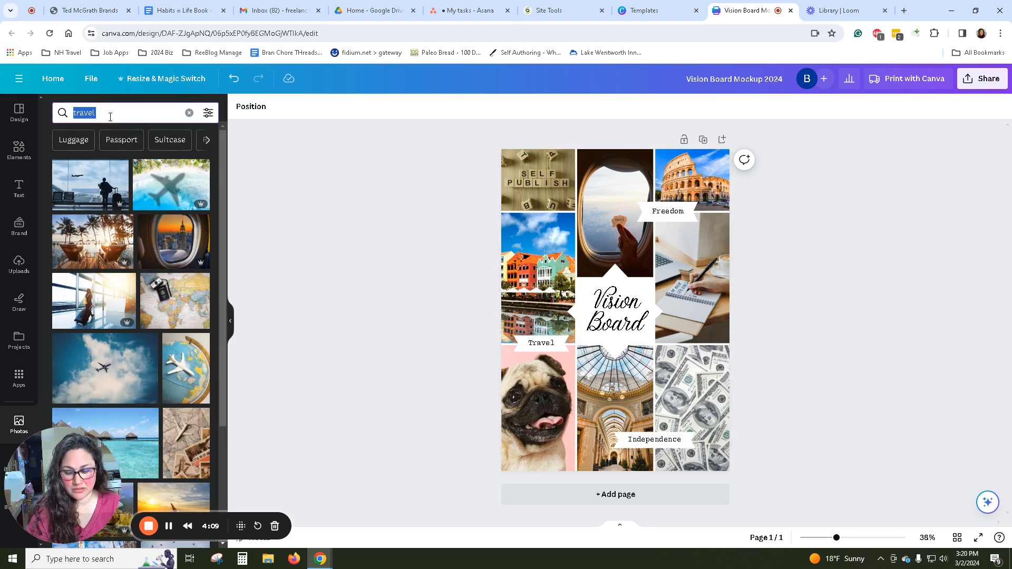
pyautogui.write('millionair')
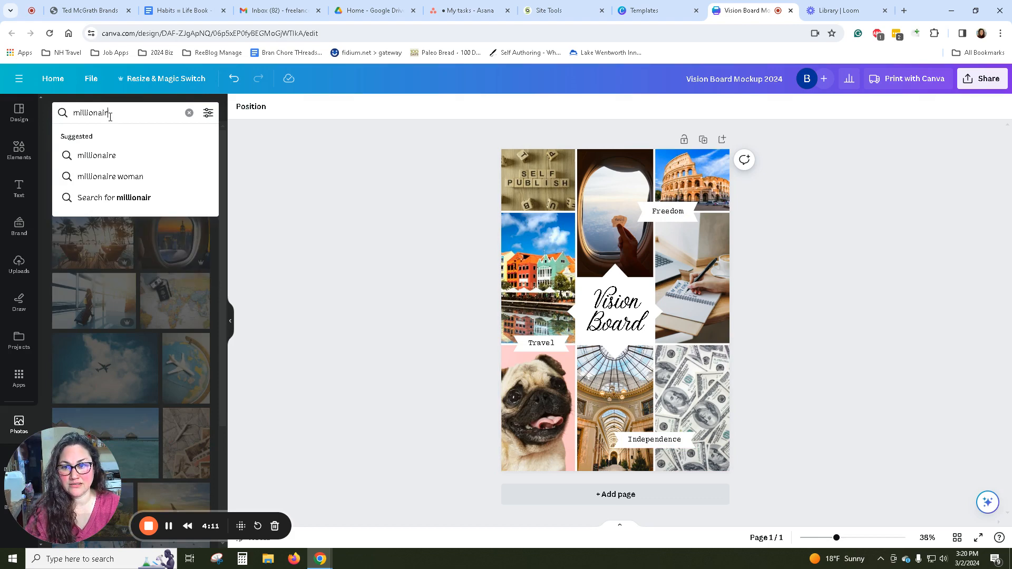
pyautogui.write('rie')
pyautogui.press('Return')
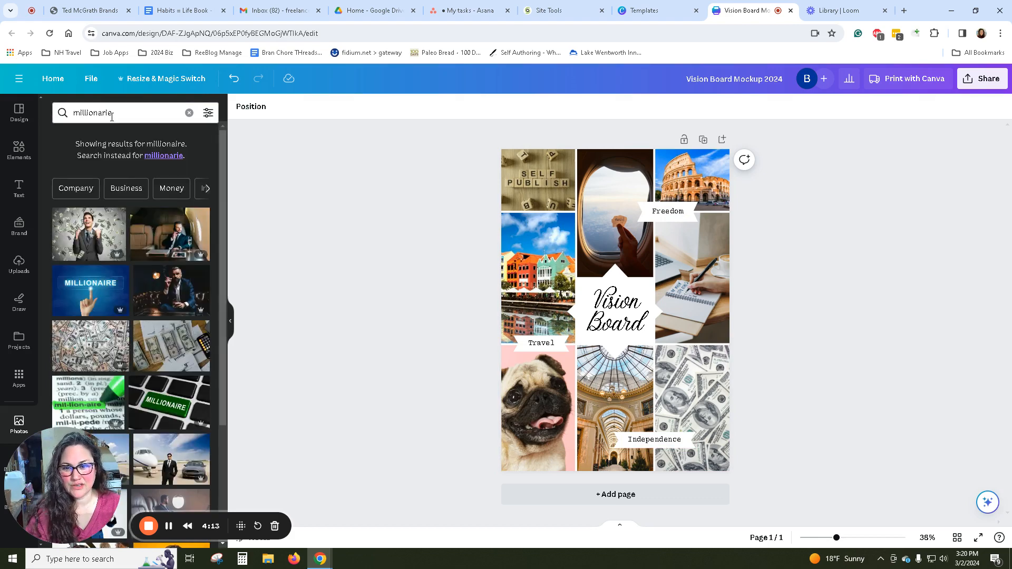
# Search the photo library for "female millionare".
pyautogui.click(122, 105)
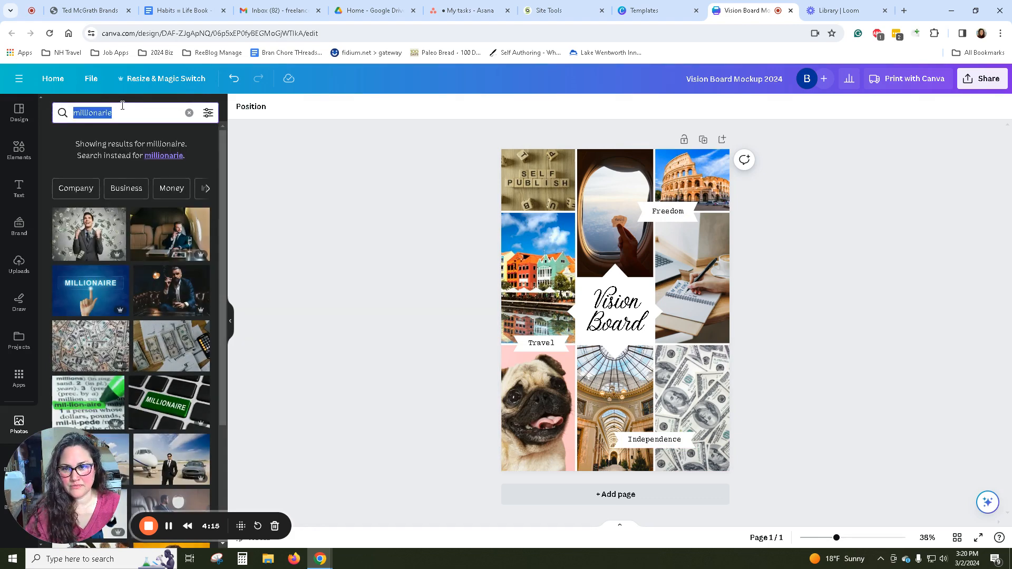
pyautogui.write('female')
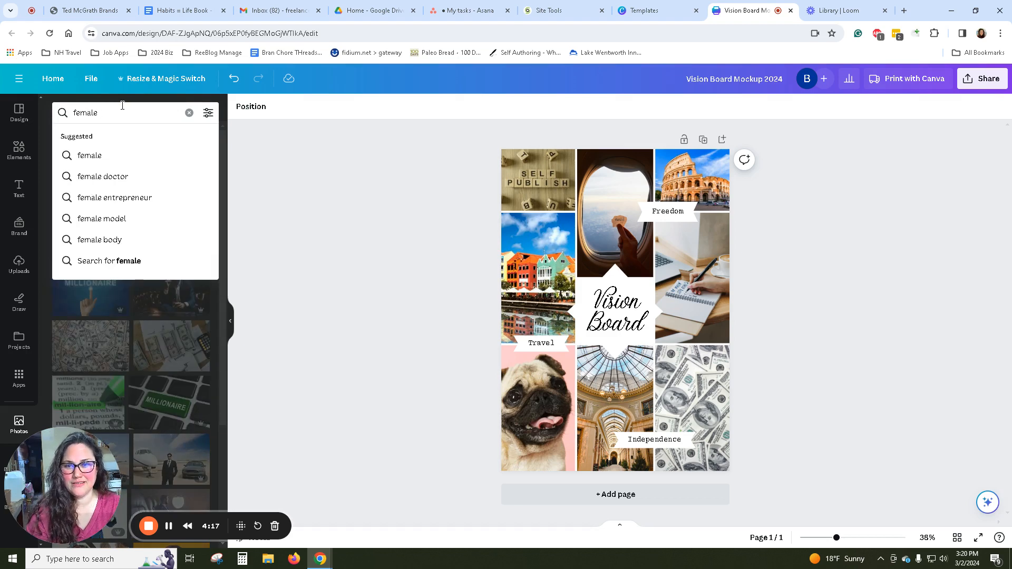
pyautogui.write(' millionare')
pyautogui.press('Return')
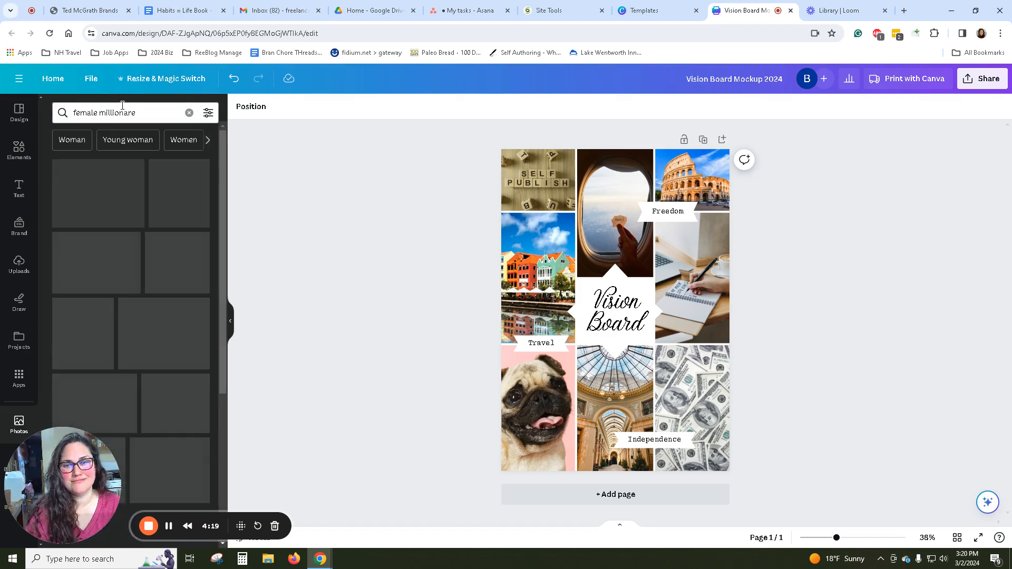
# Replace the Colosseum picture with the "Millionaire Next Exit" sign photo and the glass-roofed arcade picture with the orange cocktail photo.
pyautogui.moveTo(95, 193); pyautogui.dragTo(527, 261)
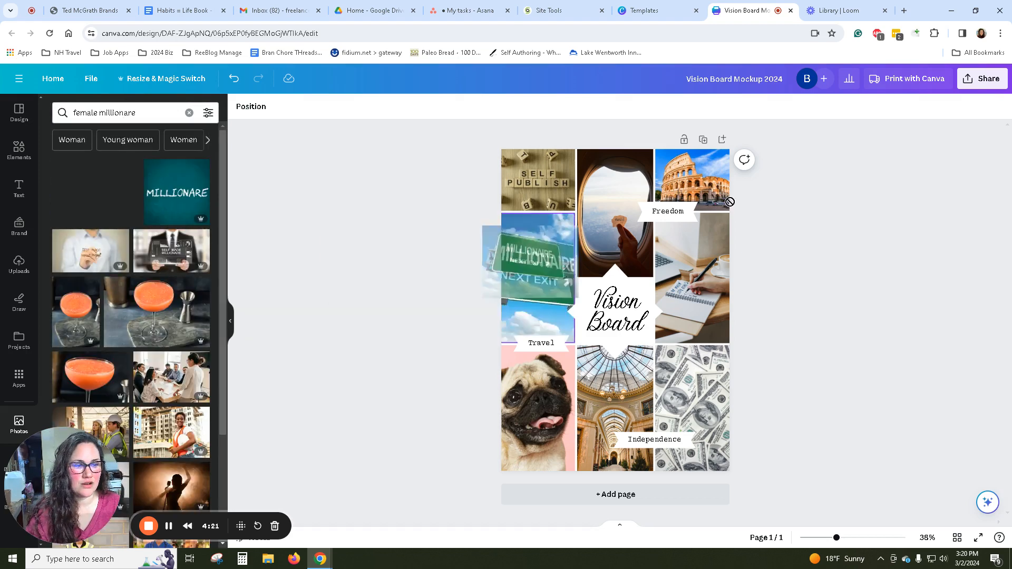
pyautogui.moveTo(730, 202); pyautogui.dragTo(727, 179)
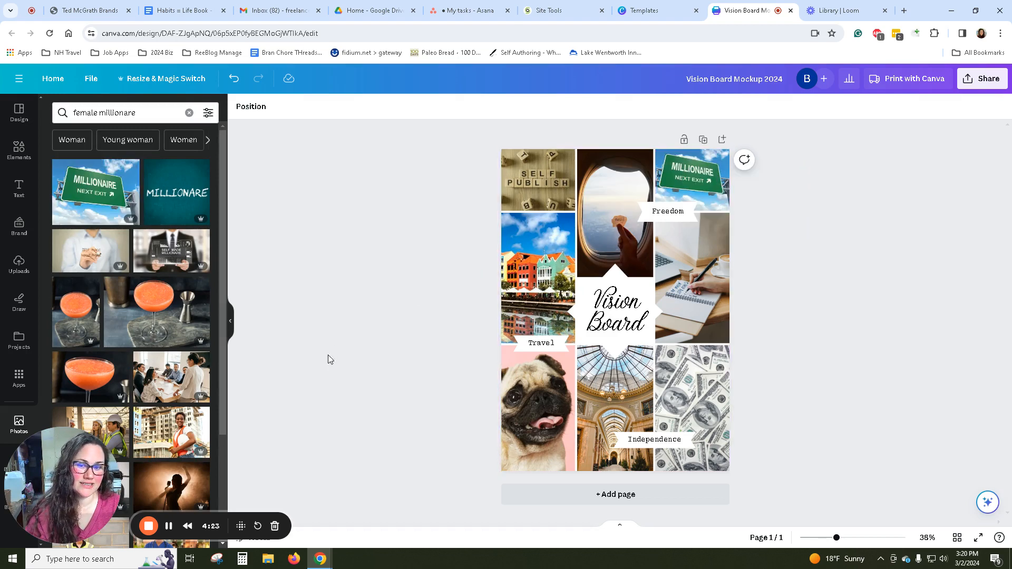
pyautogui.moveTo(172, 311); pyautogui.dragTo(625, 431)
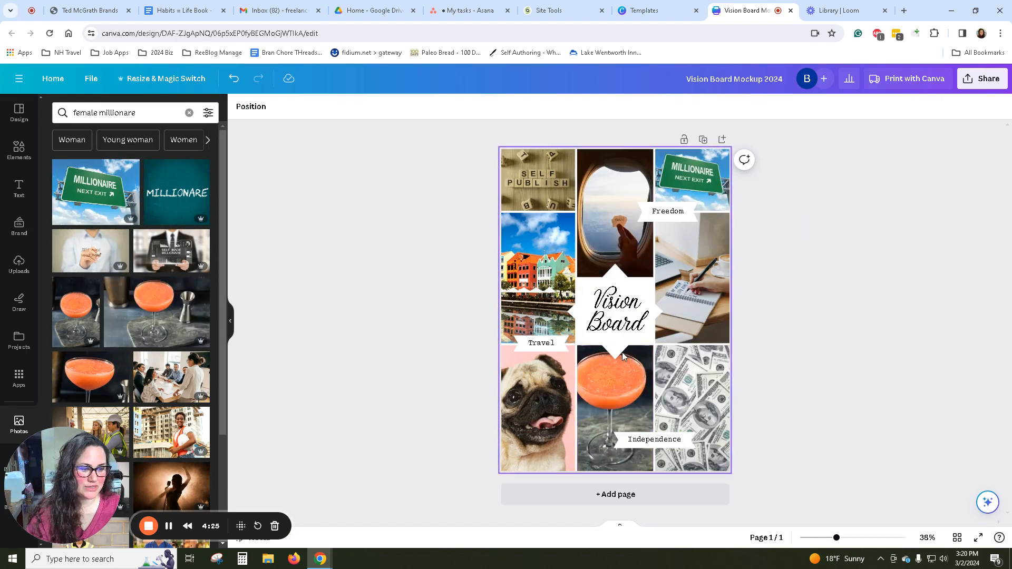
# Search the photos for "teamwork" and try the puzzle-piece photo, settling on the raised-hands silhouettes for the frame below the Freedom label.
pyautogui.tripleClick(129, 113)
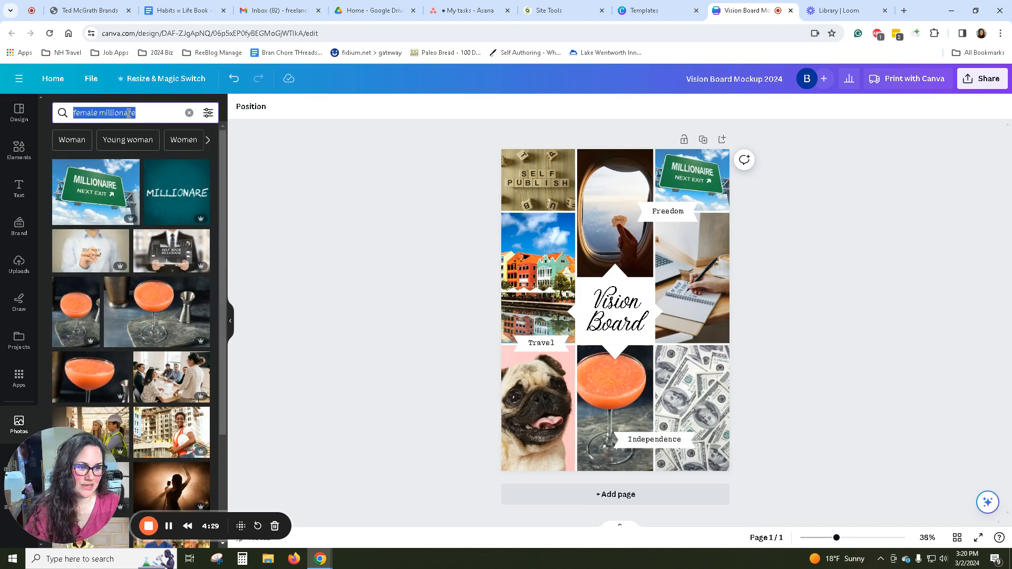
pyautogui.write('teamwork')
pyautogui.press('Return')
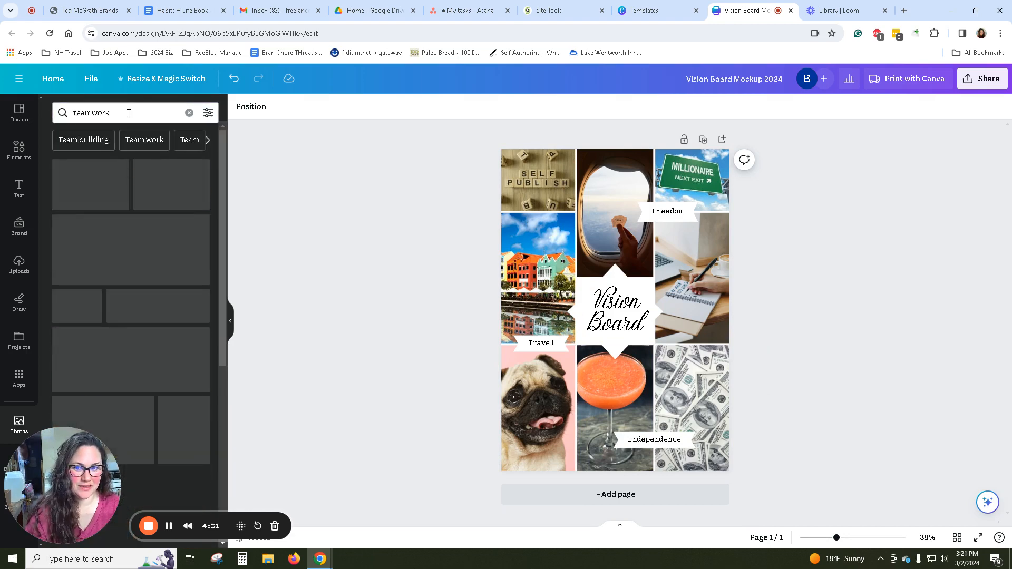
pyautogui.moveTo(171, 185); pyautogui.dragTo(695, 303)
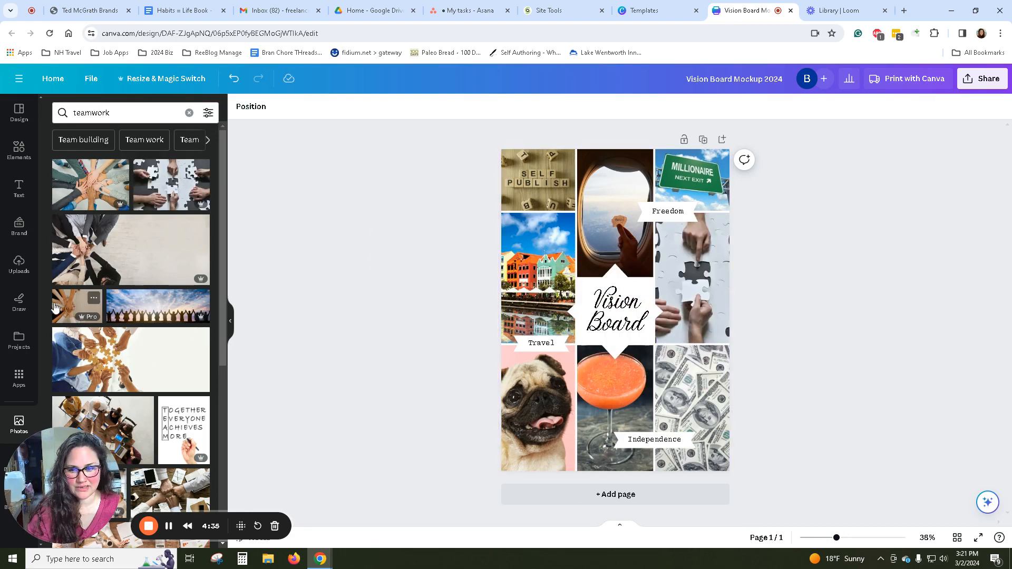
pyautogui.moveTo(158, 306); pyautogui.dragTo(682, 278)
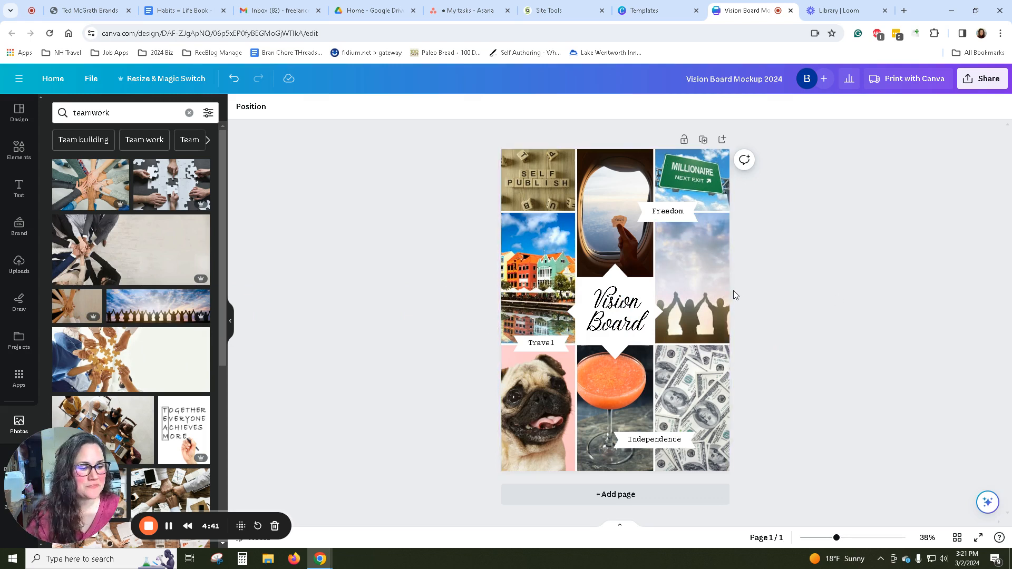
pyautogui.click(713, 379)
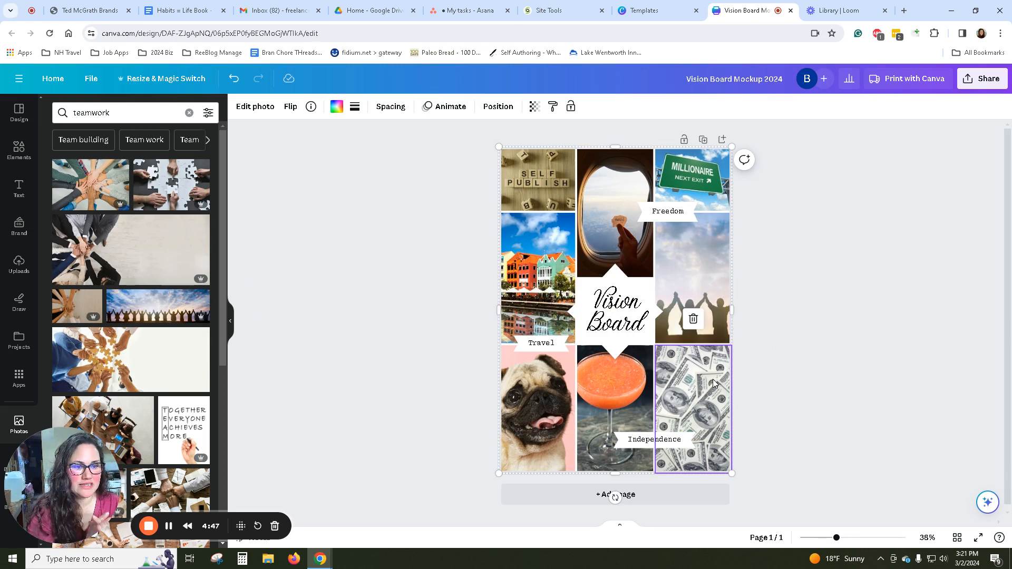
pyautogui.click(391, 256)
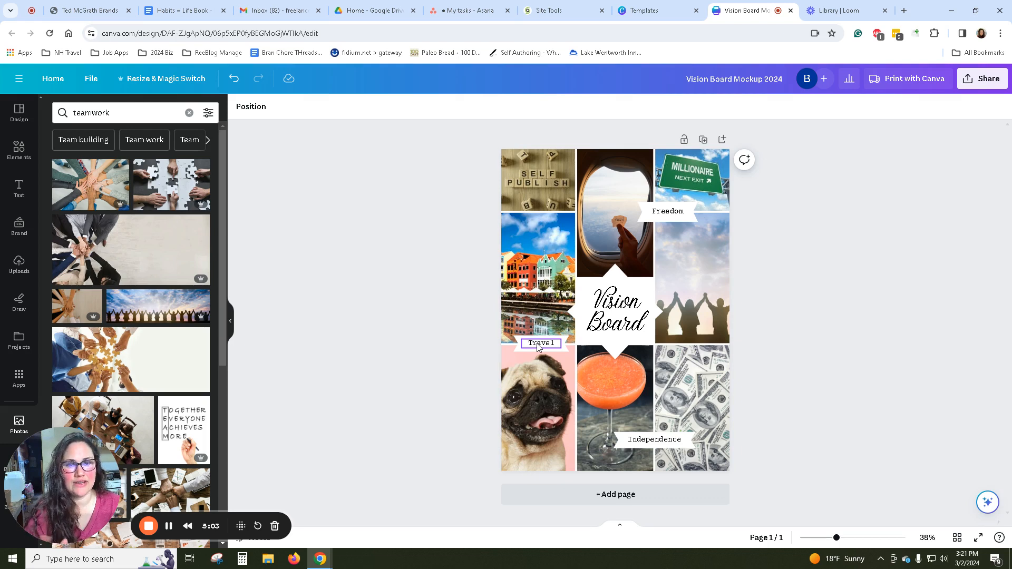
pyautogui.click(531, 420)
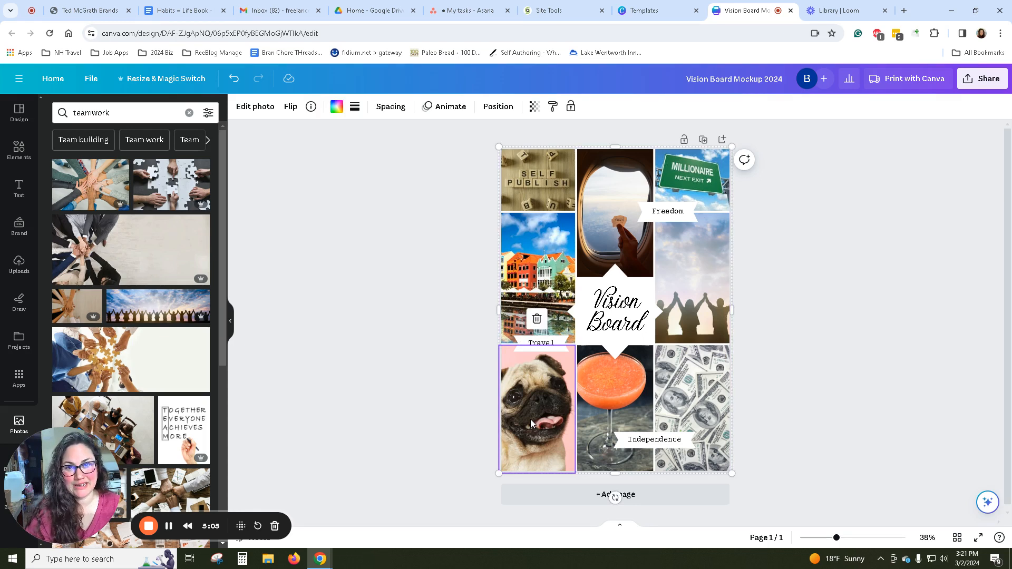
pyautogui.click(472, 389)
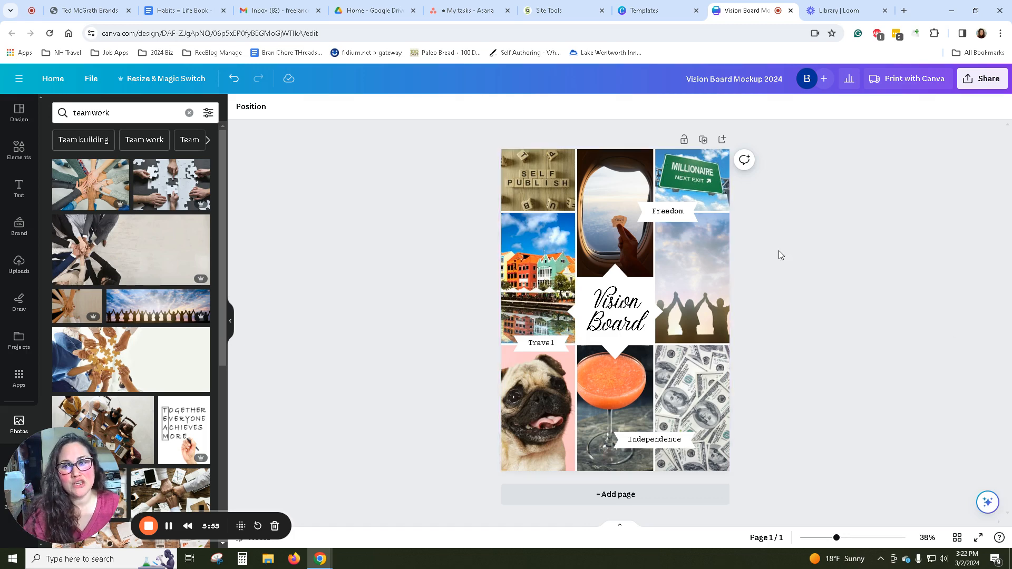
# Search the design elements for "team" and show all matching graphics.
pyautogui.click(20, 158)
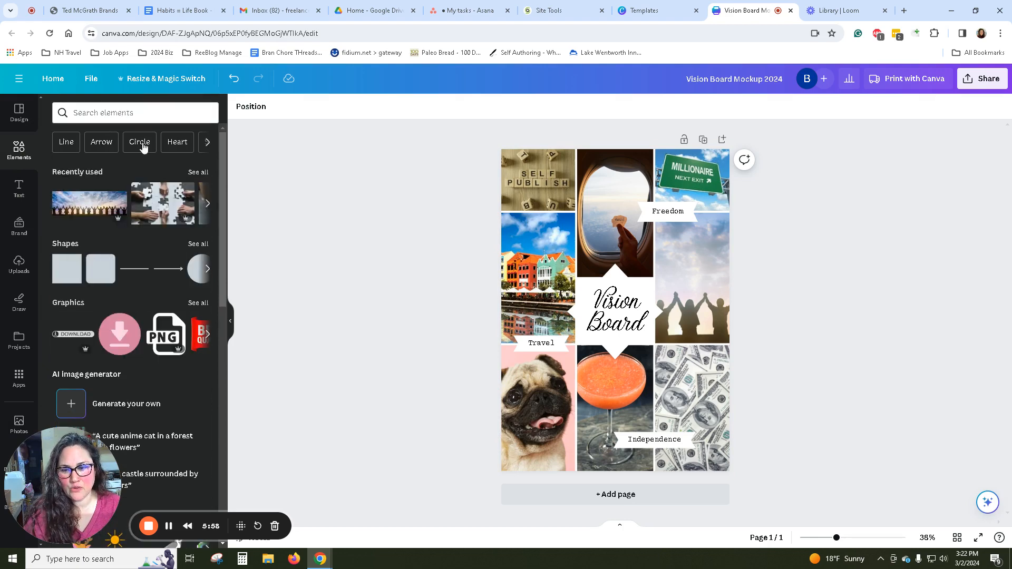
pyautogui.click(140, 113)
pyautogui.write('team')
pyautogui.press('Return')
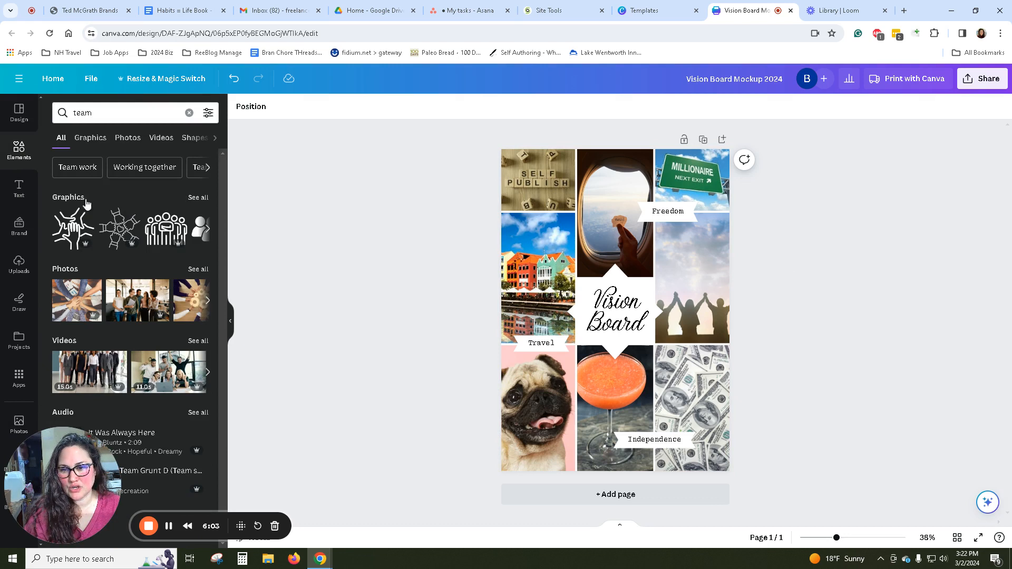
pyautogui.click(198, 198)
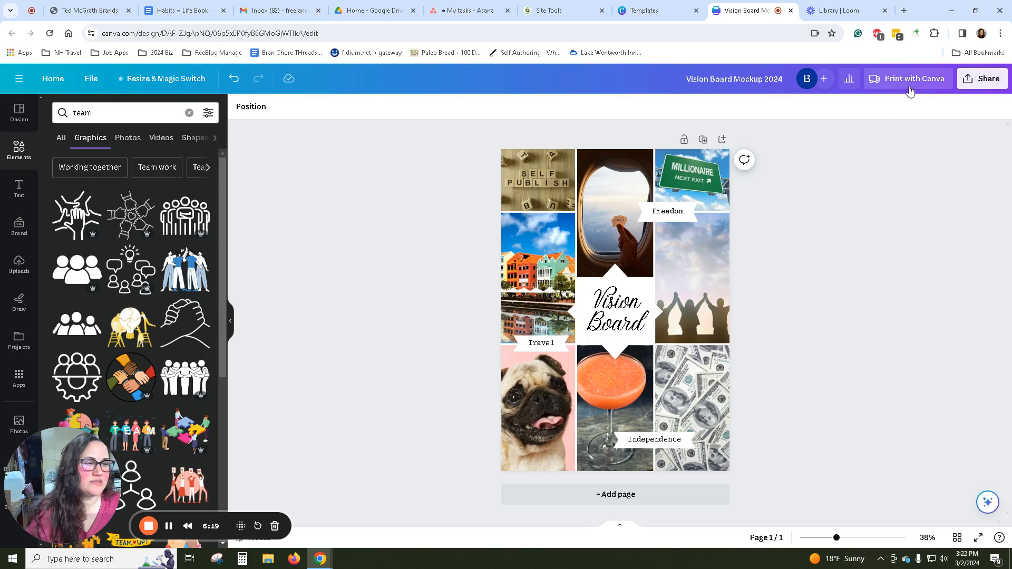
# Download the vision board as a PNG with file compression enabled.
pyautogui.click(999, 80)
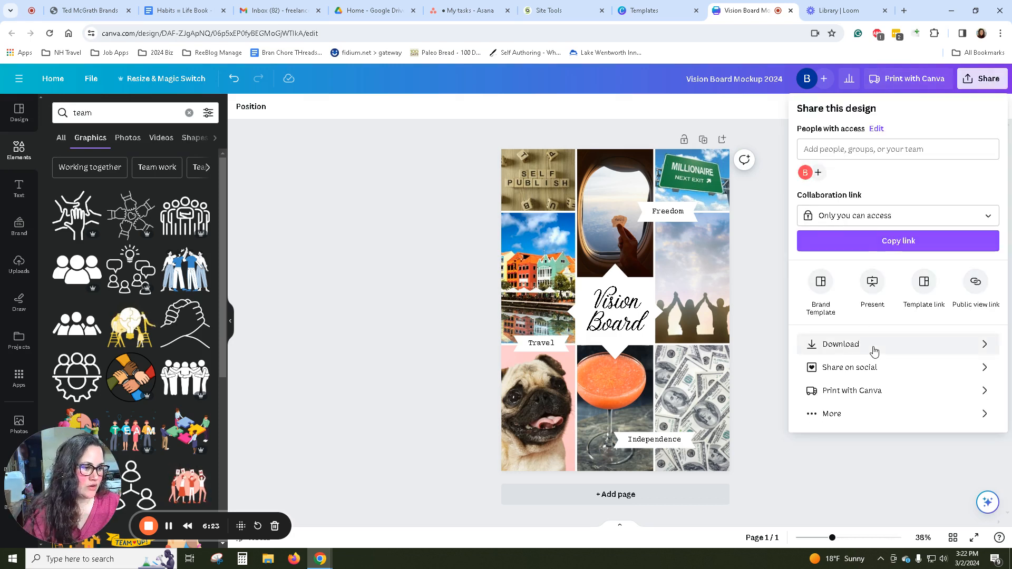
pyautogui.click(874, 351)
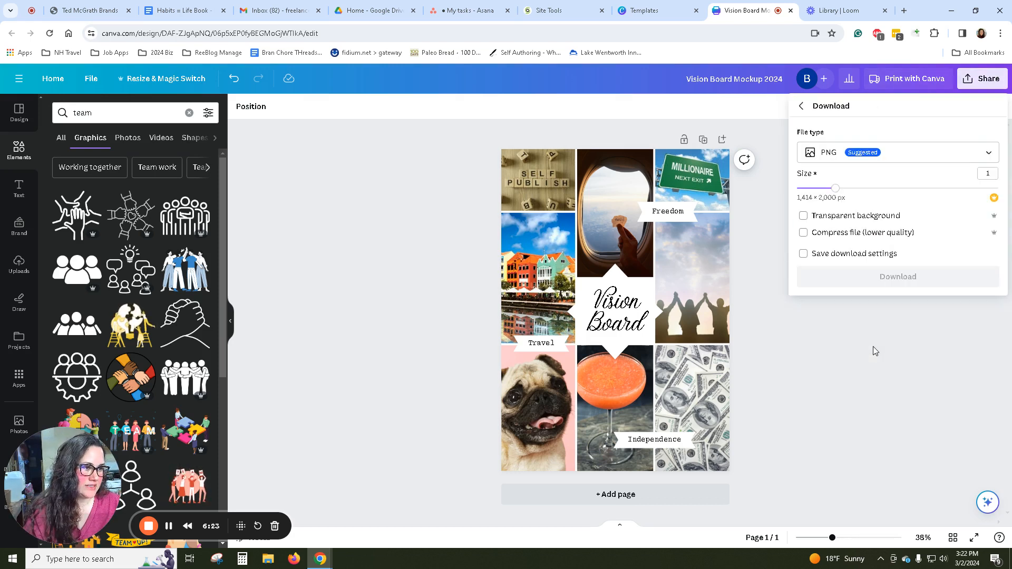
pyautogui.click(832, 158)
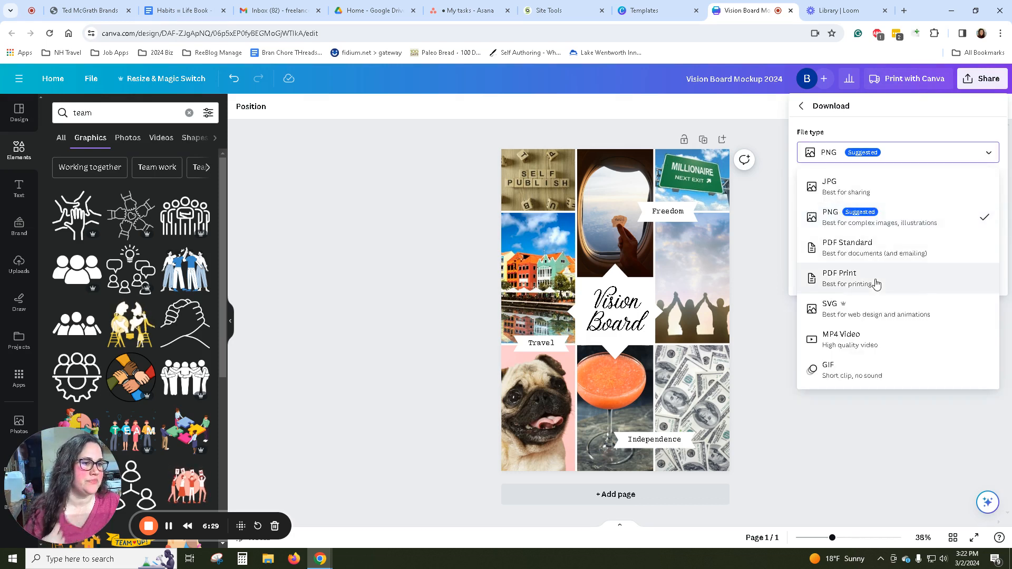
pyautogui.click(855, 223)
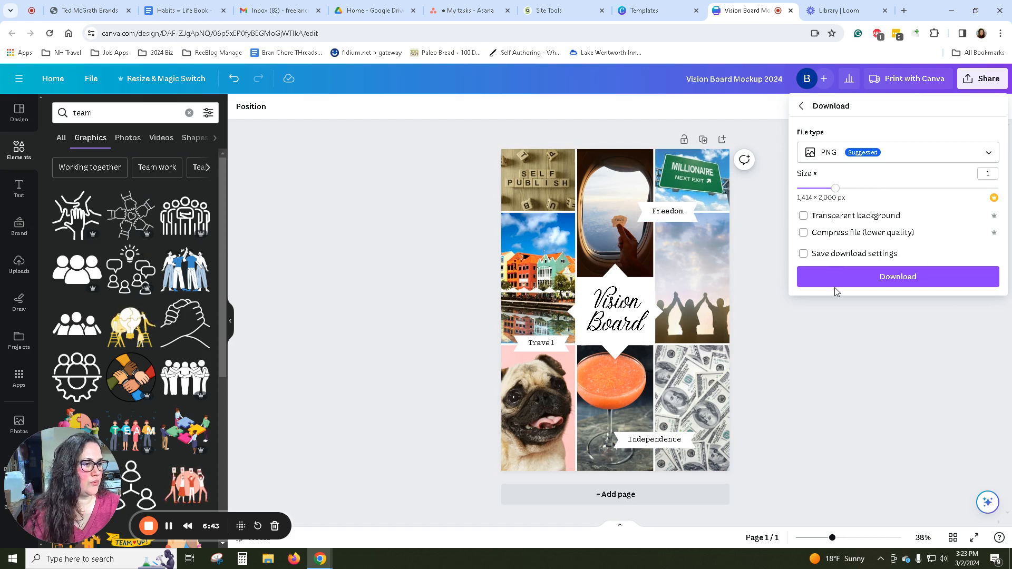
pyautogui.click(877, 238)
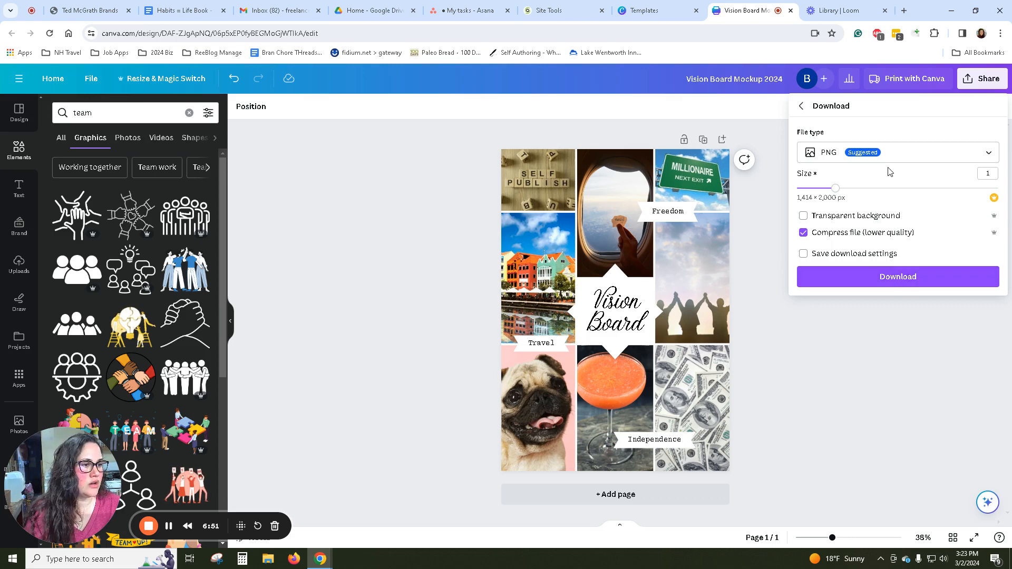
pyautogui.click(915, 285)
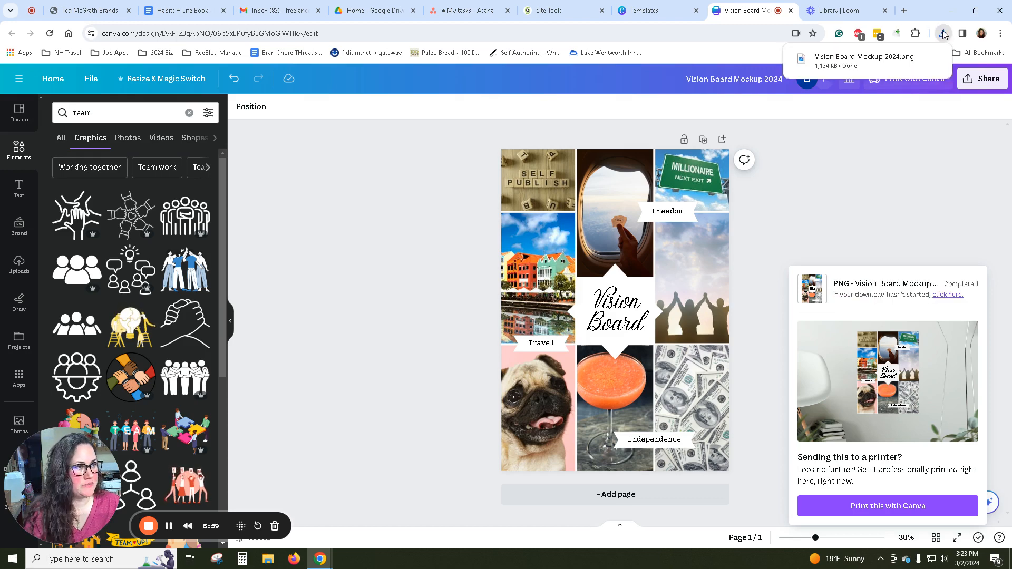
# Open the downloaded Vision Board Mockup 2024.png in Photos to view the image and its additional options, and close it.
pyautogui.click(945, 35)
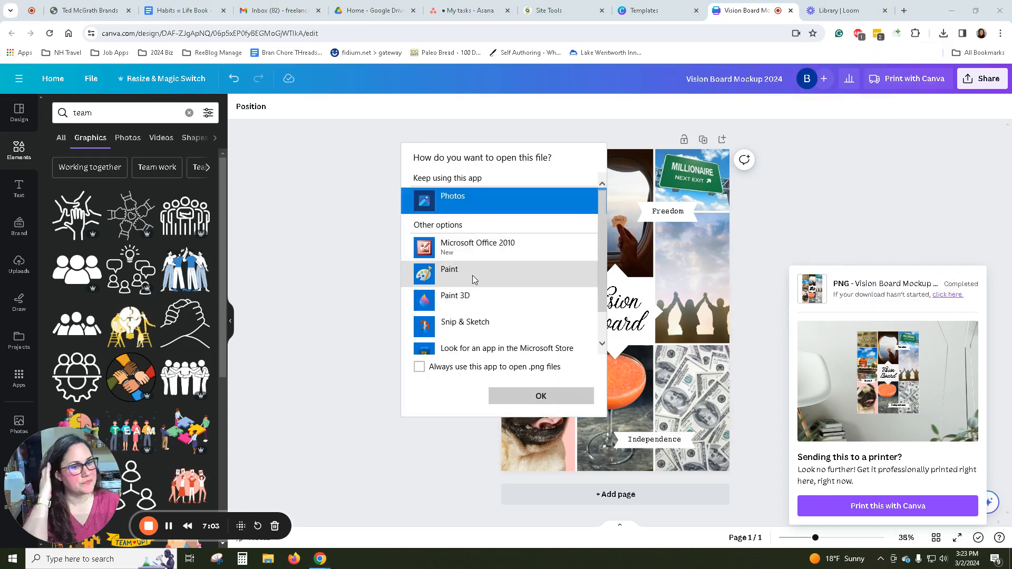
pyautogui.click(542, 398)
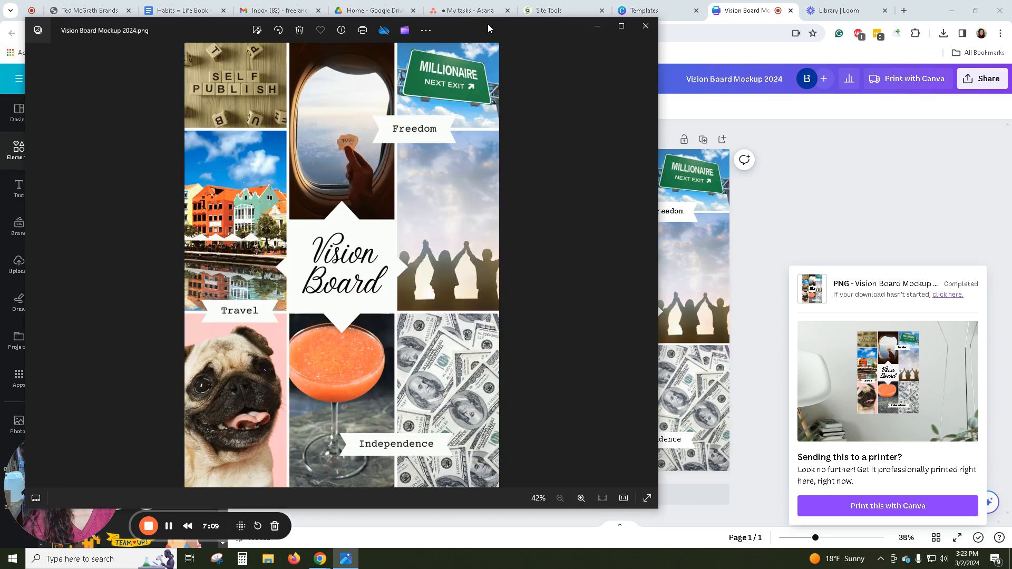
pyautogui.moveTo(489, 24); pyautogui.dragTo(691, 9)
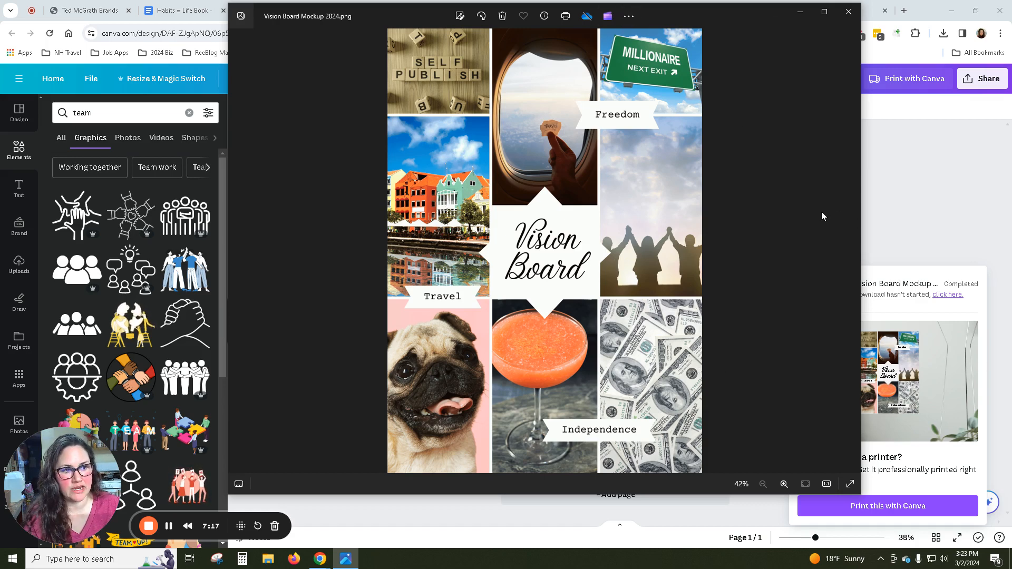
pyautogui.click(629, 16)
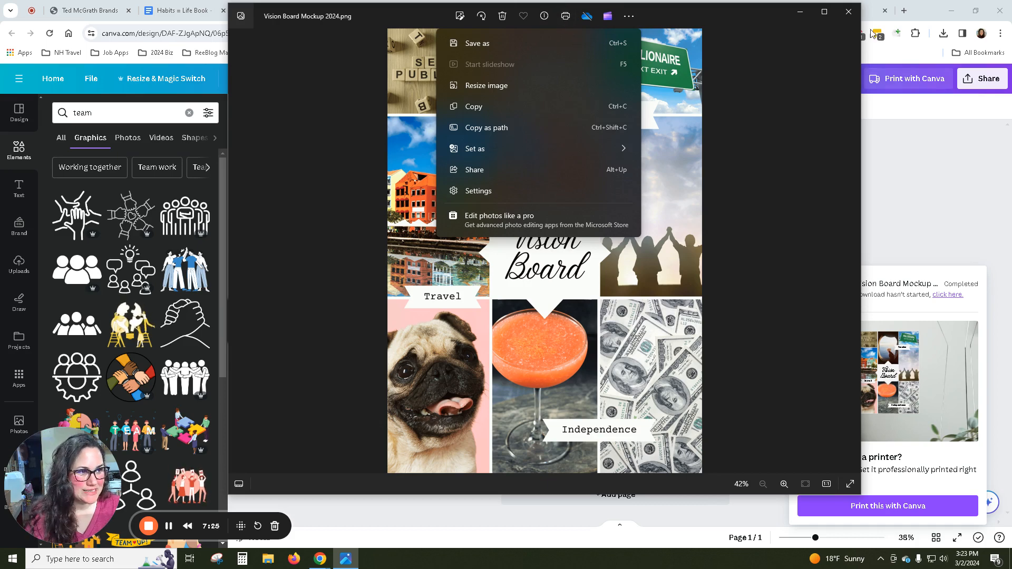
pyautogui.click(849, 12)
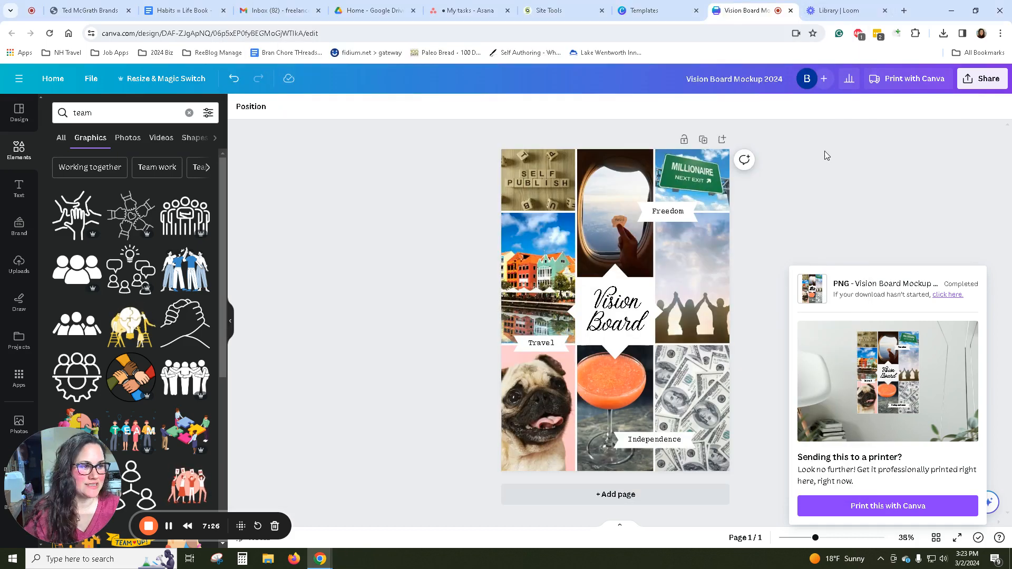
# Open Freepik's AI image generator in a new tab, load the earlier three-car-garage house prompt, and return to the Canva vision board.
pyautogui.click(905, 10)
pyautogui.write('freep')
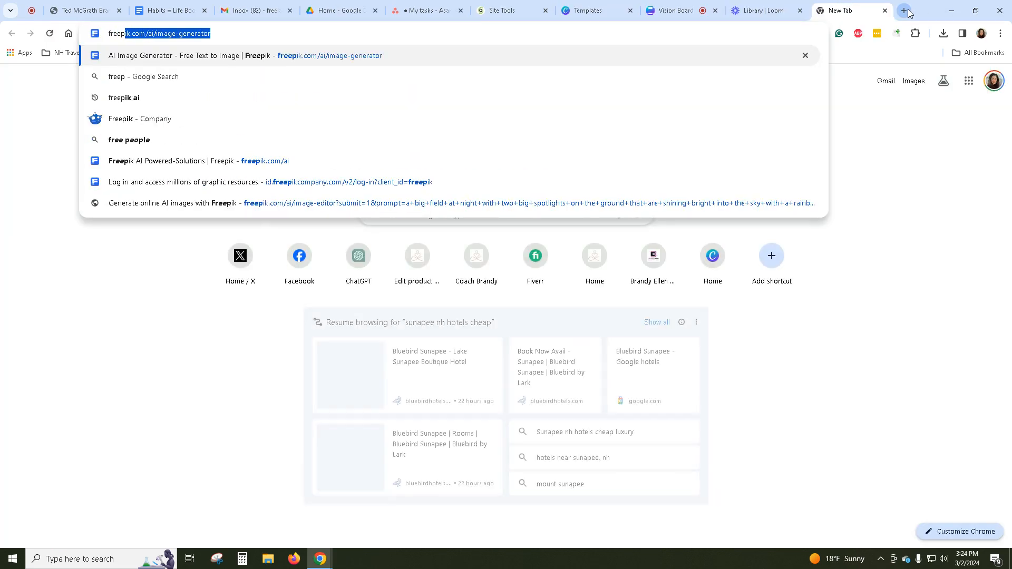
pyautogui.press('Return')
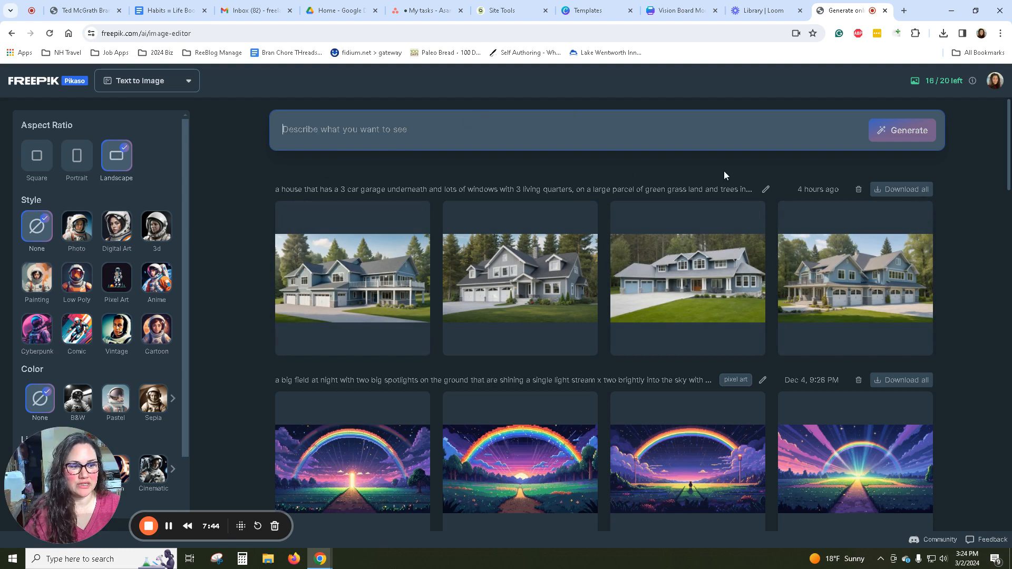
pyautogui.click(765, 189)
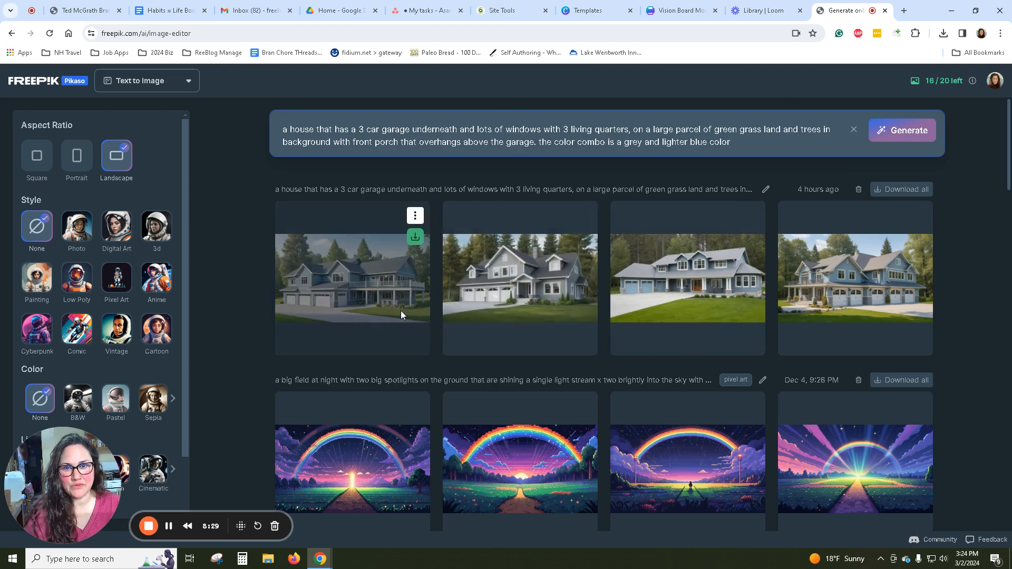
pyautogui.moveTo(706, 4)
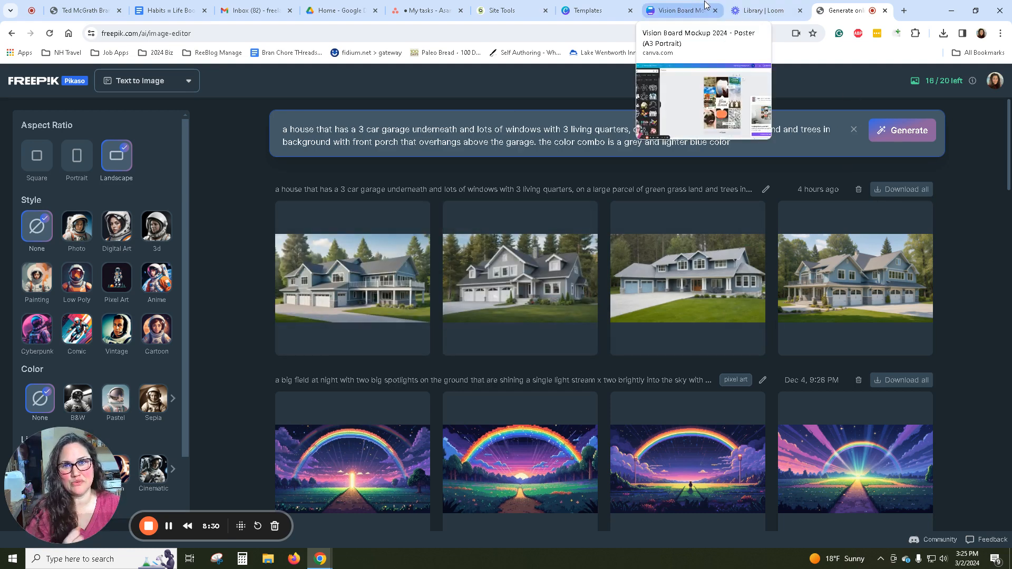
pyautogui.click(686, 10)
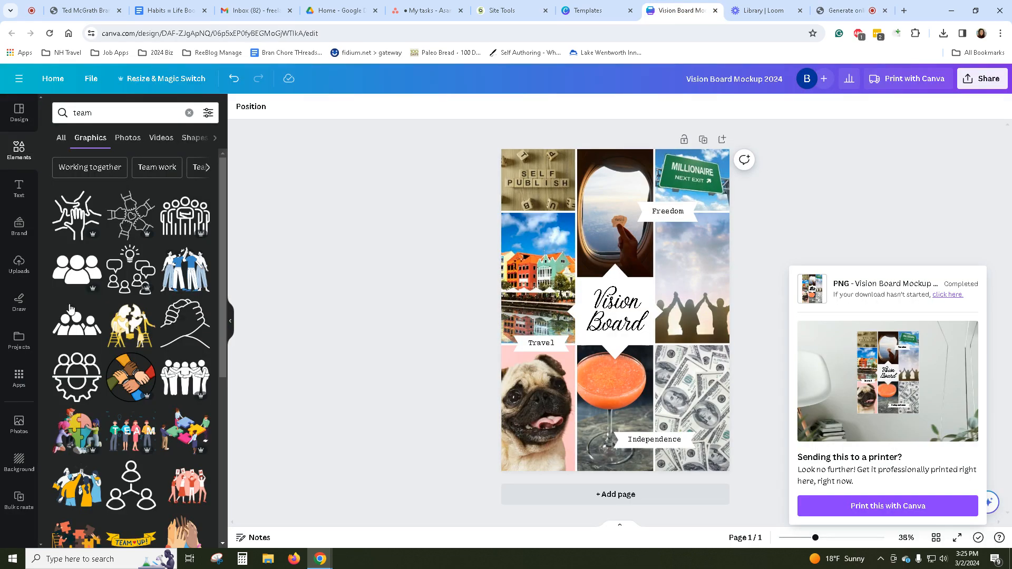